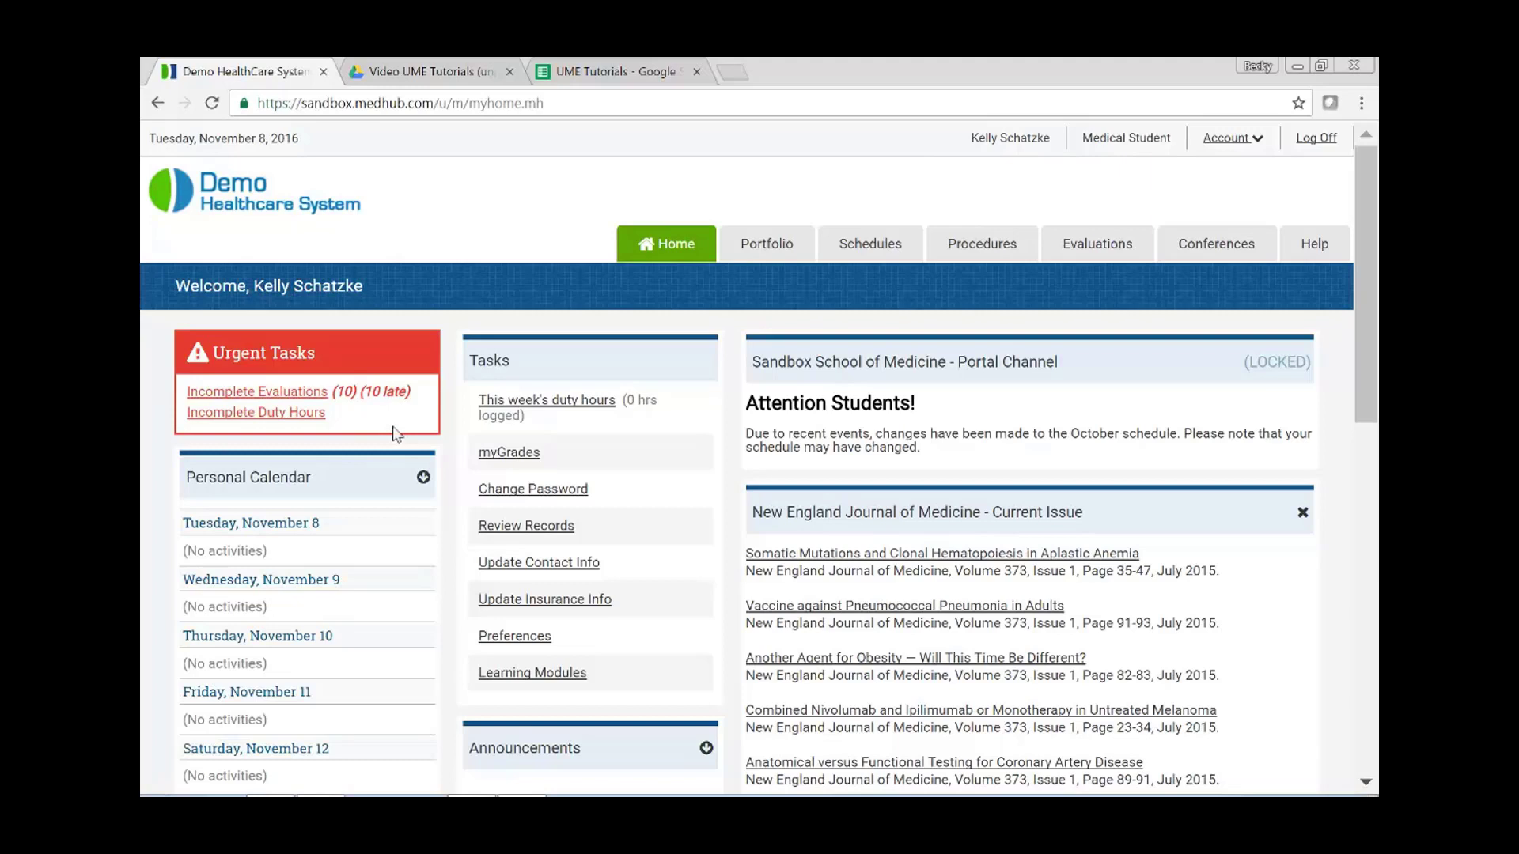
# - Open the timesheet for the incomplete duty hours listed in the urgent tasks, and return to the home page
pyautogui.click(277, 413)
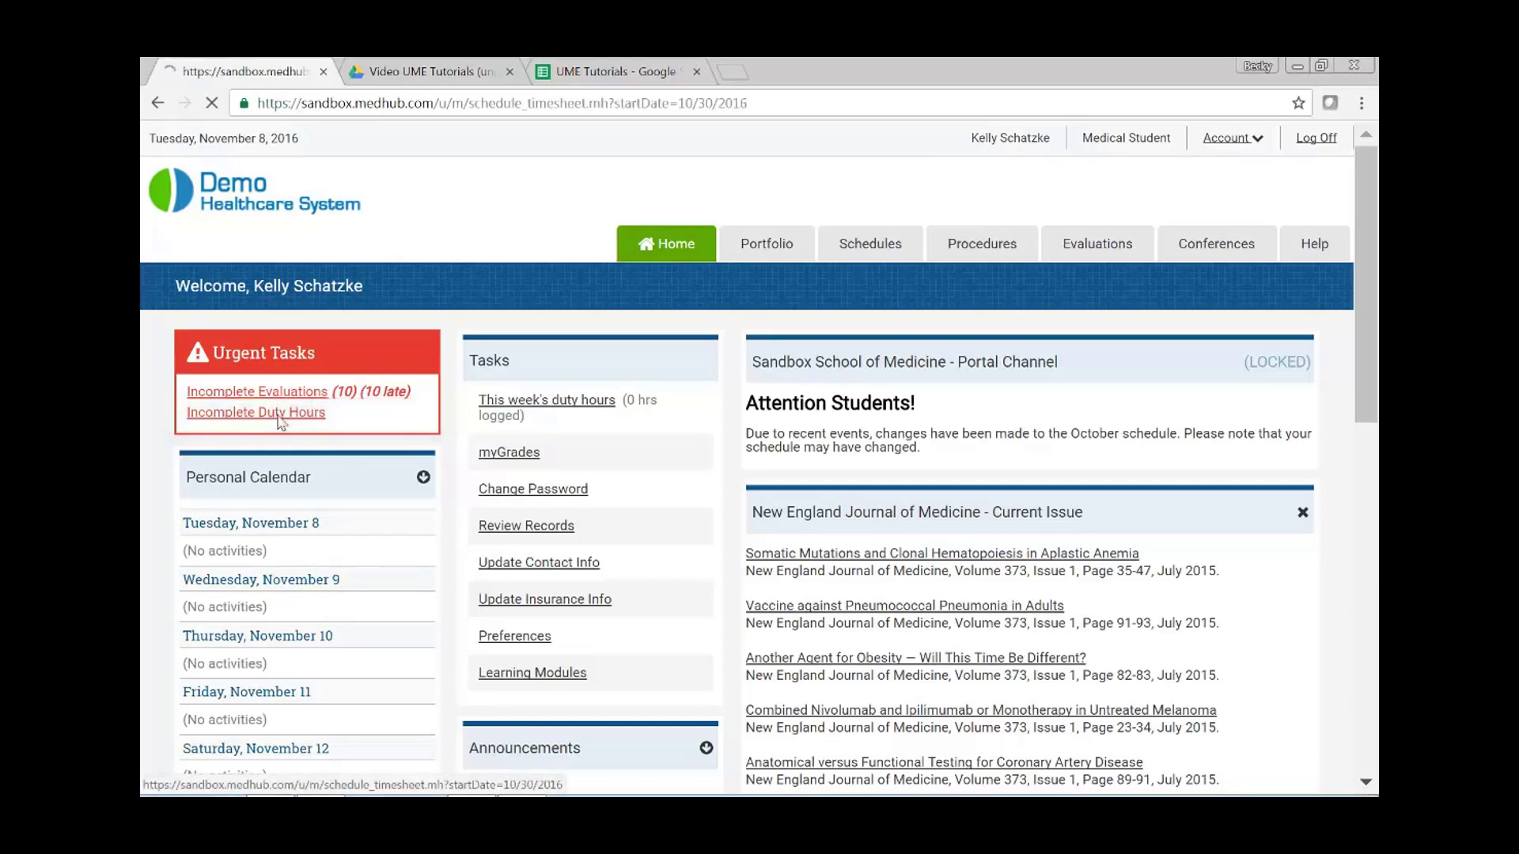
pyautogui.click(667, 253)
# - Open the full myCalendar view from the personal calendar and look over the November 2016 month
pyautogui.scroll(-2, 240, 584)
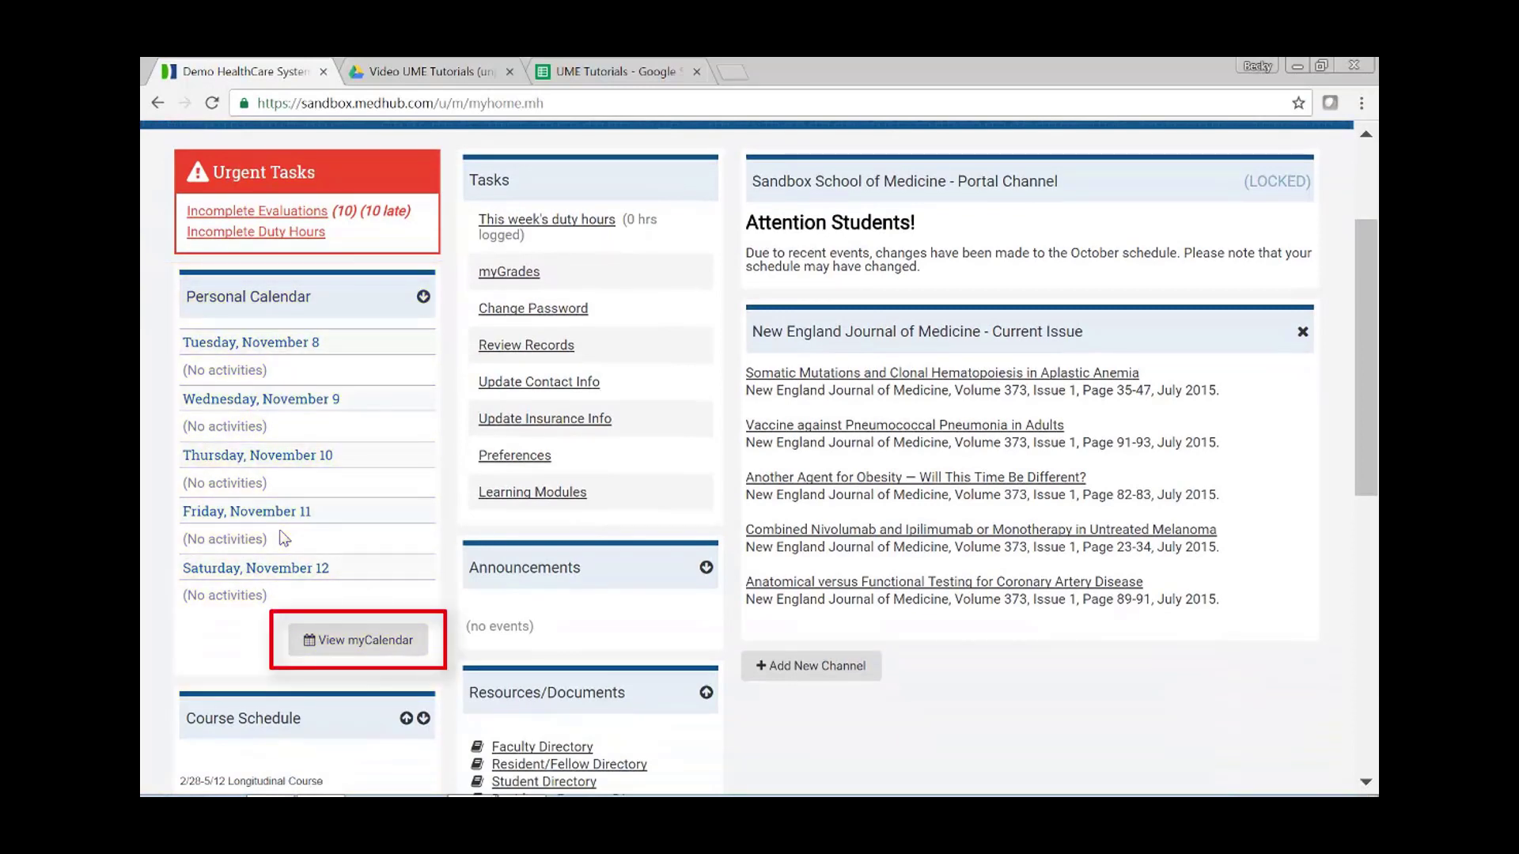
pyautogui.click(339, 642)
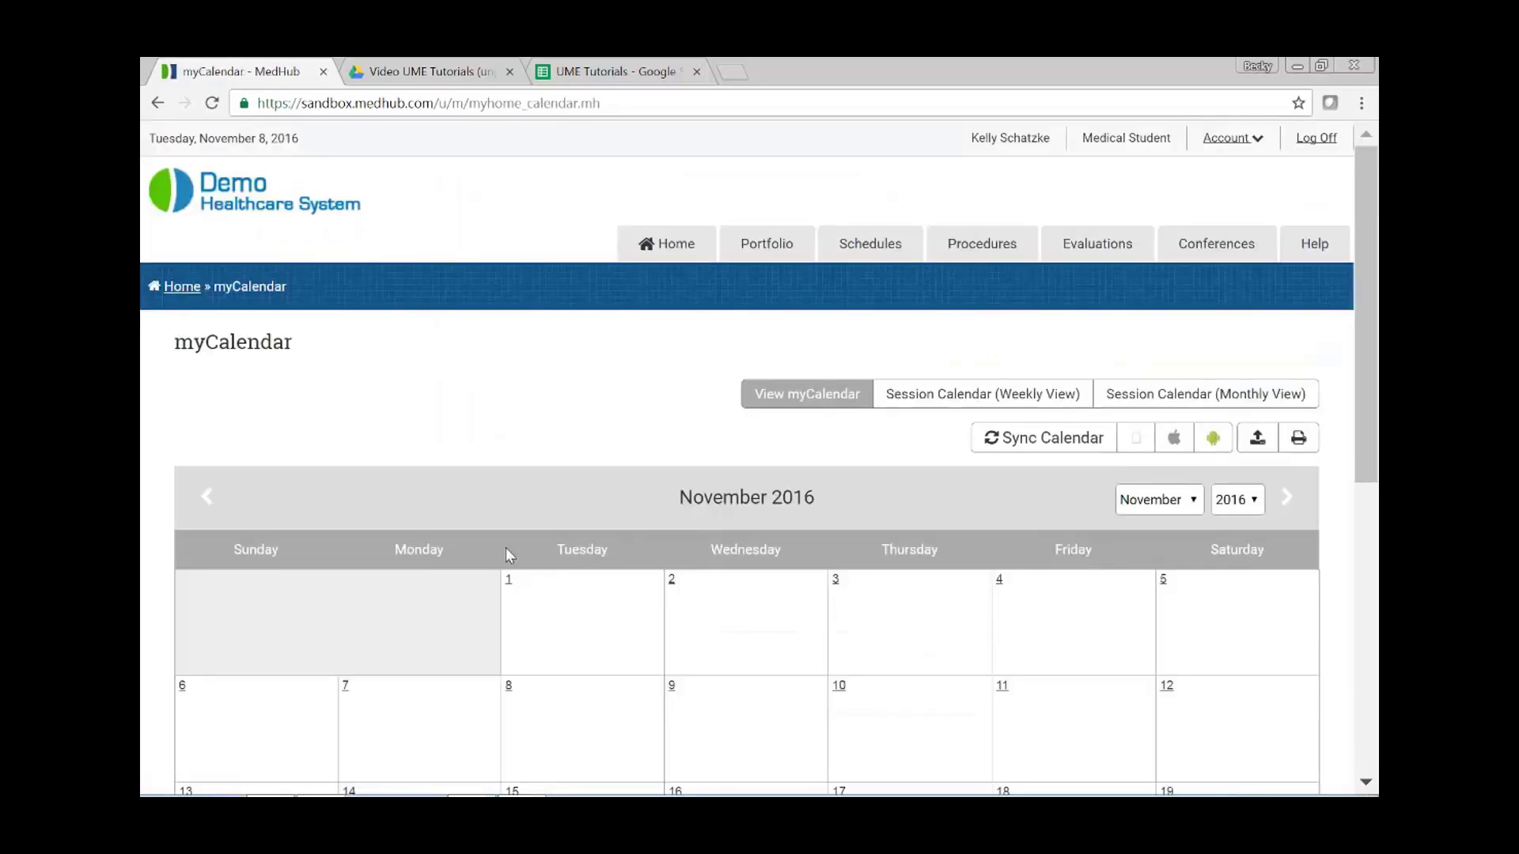
pyautogui.scroll(-1, 508, 553)
pyautogui.scroll(1, 513, 552)
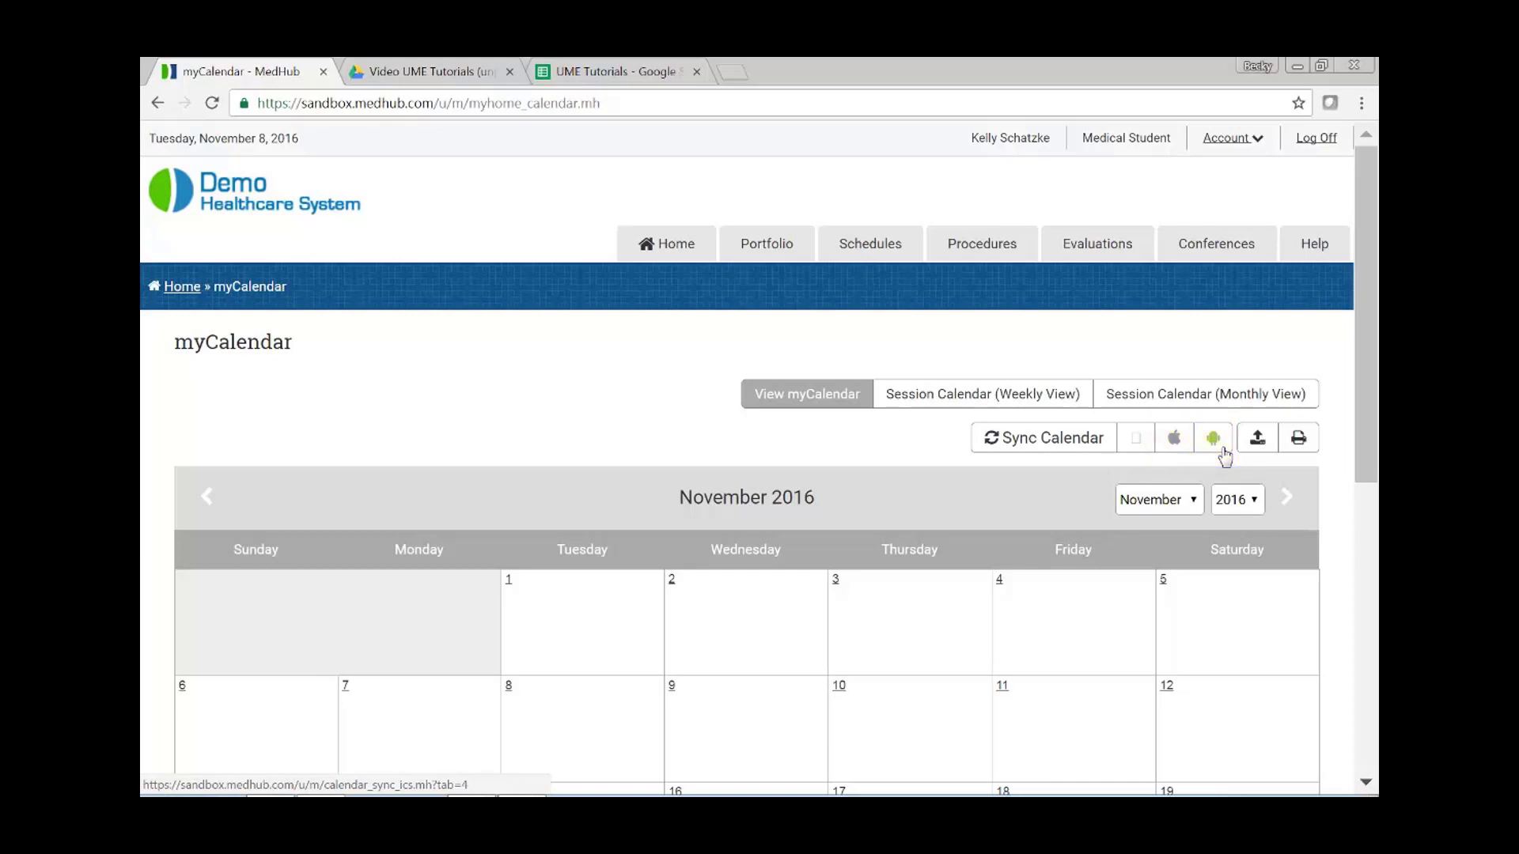
# - Return to the home page and review the Course Schedule and Course Objectives sections
pyautogui.click(677, 255)
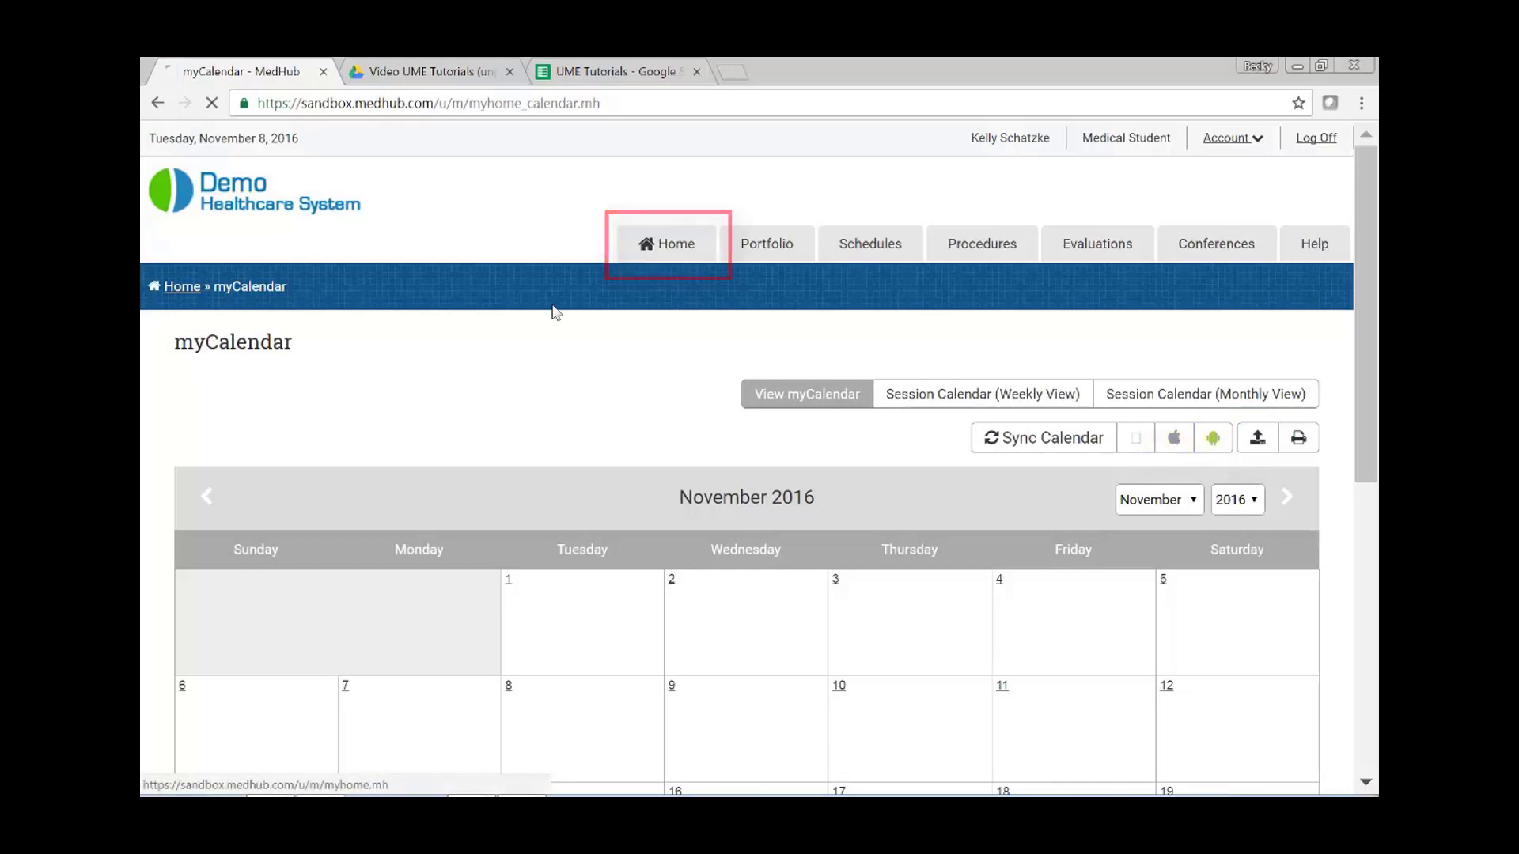
pyautogui.scroll(-7, 321, 432)
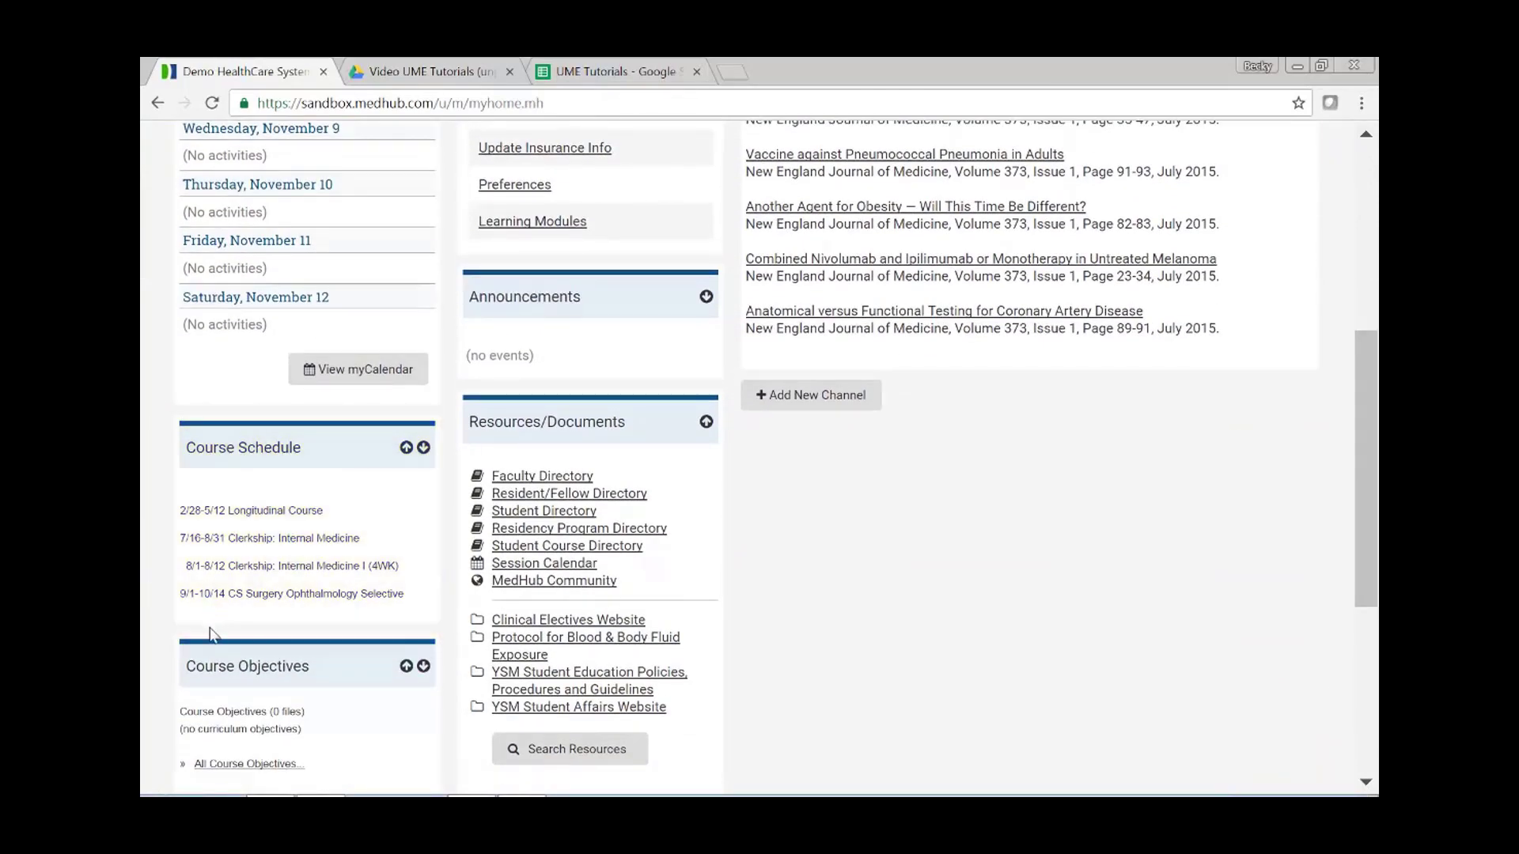
pyautogui.scroll(-1, 212, 641)
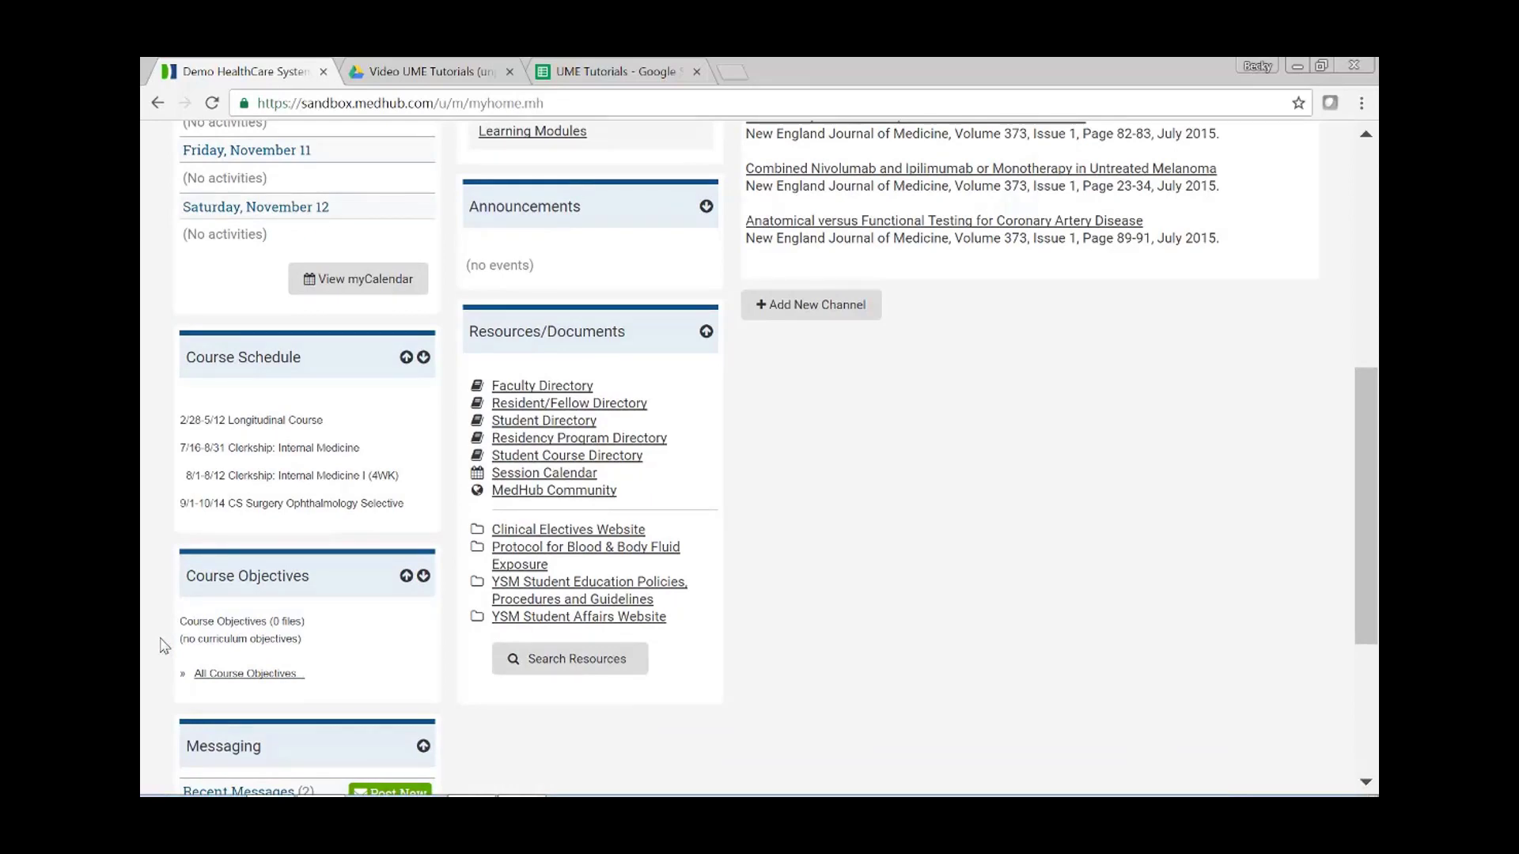
pyautogui.scroll(-1, 159, 648)
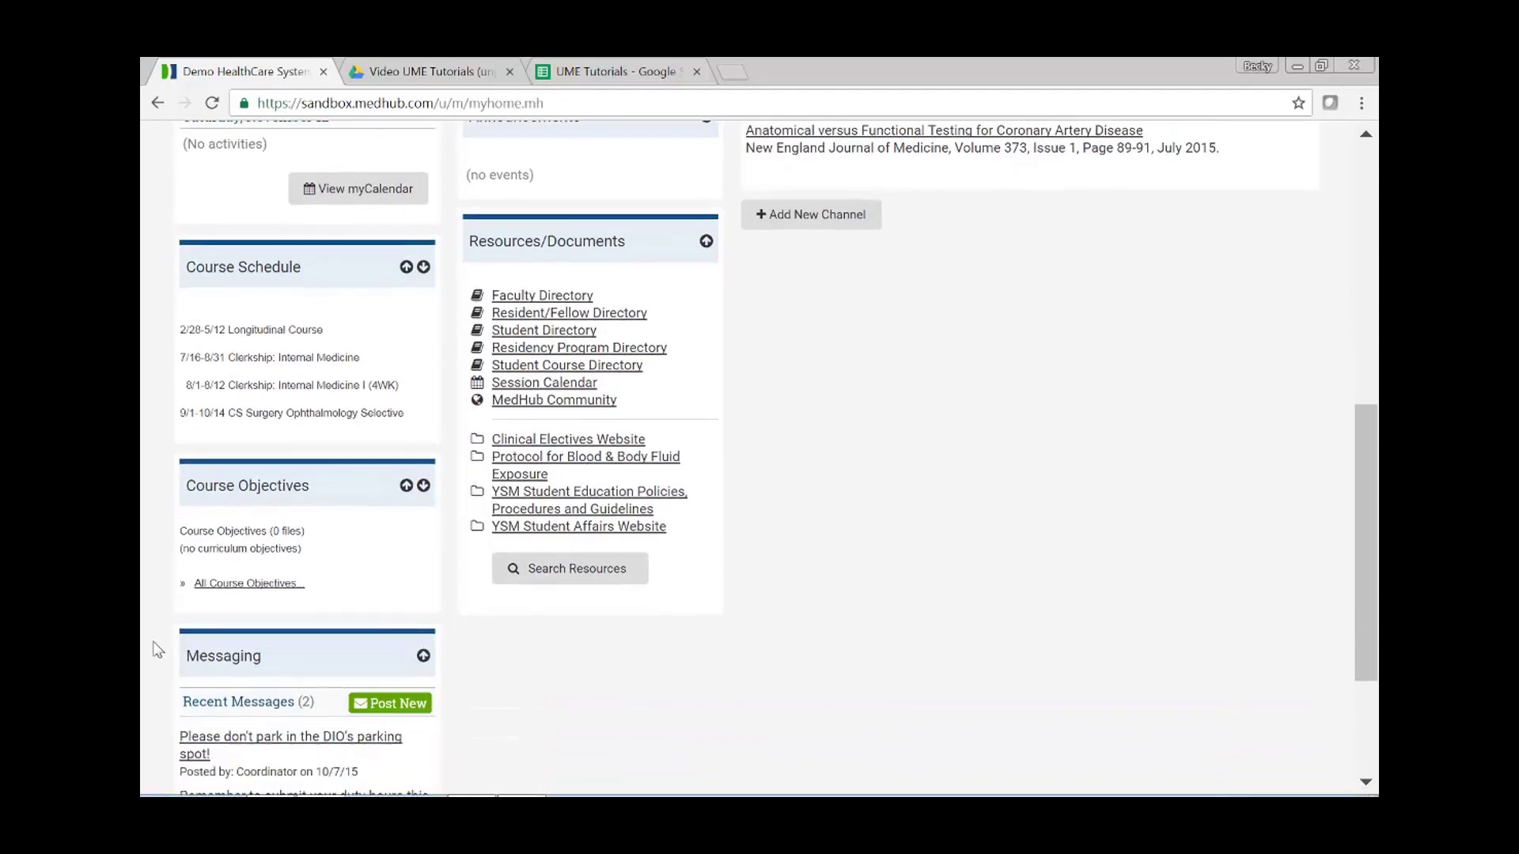
# - Start a new message from the Messaging section, toggle its Send Email option, and close the form without posting
pyautogui.scroll(-2, 158, 647)
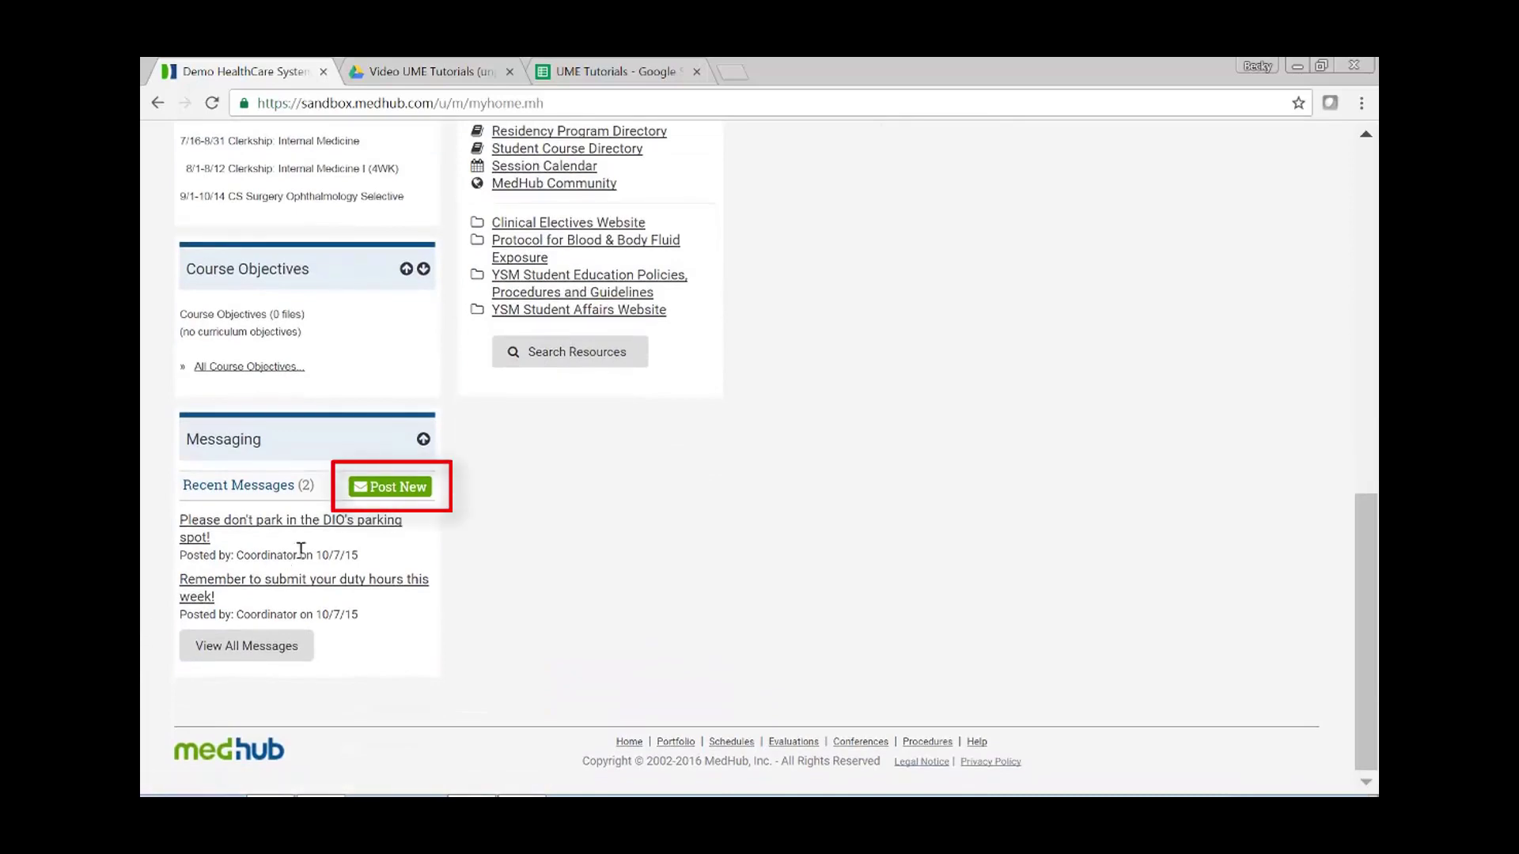
pyautogui.click(399, 489)
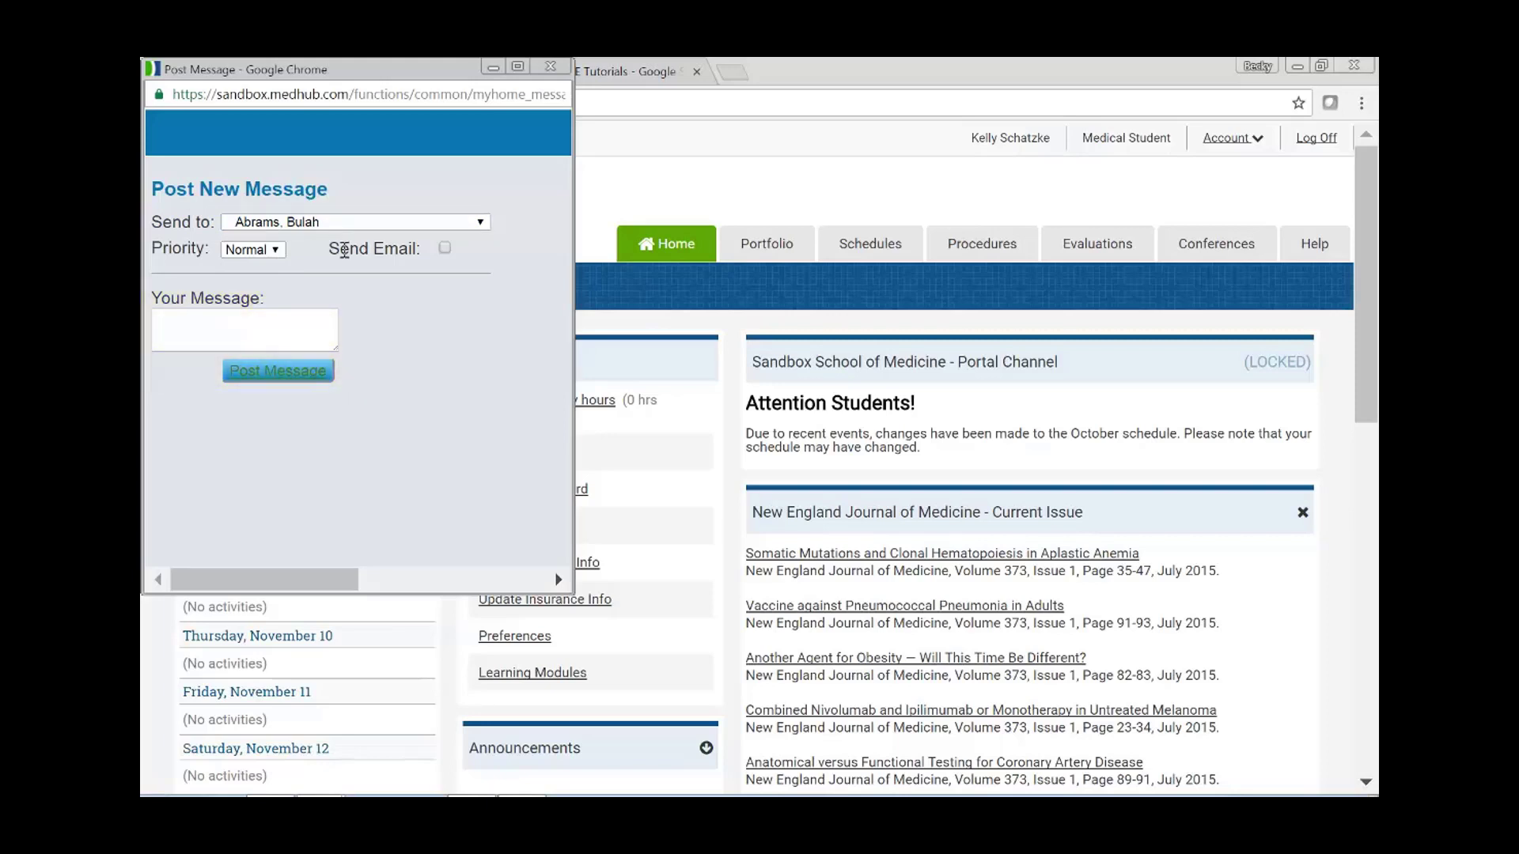
pyautogui.click(445, 248)
pyautogui.click(550, 67)
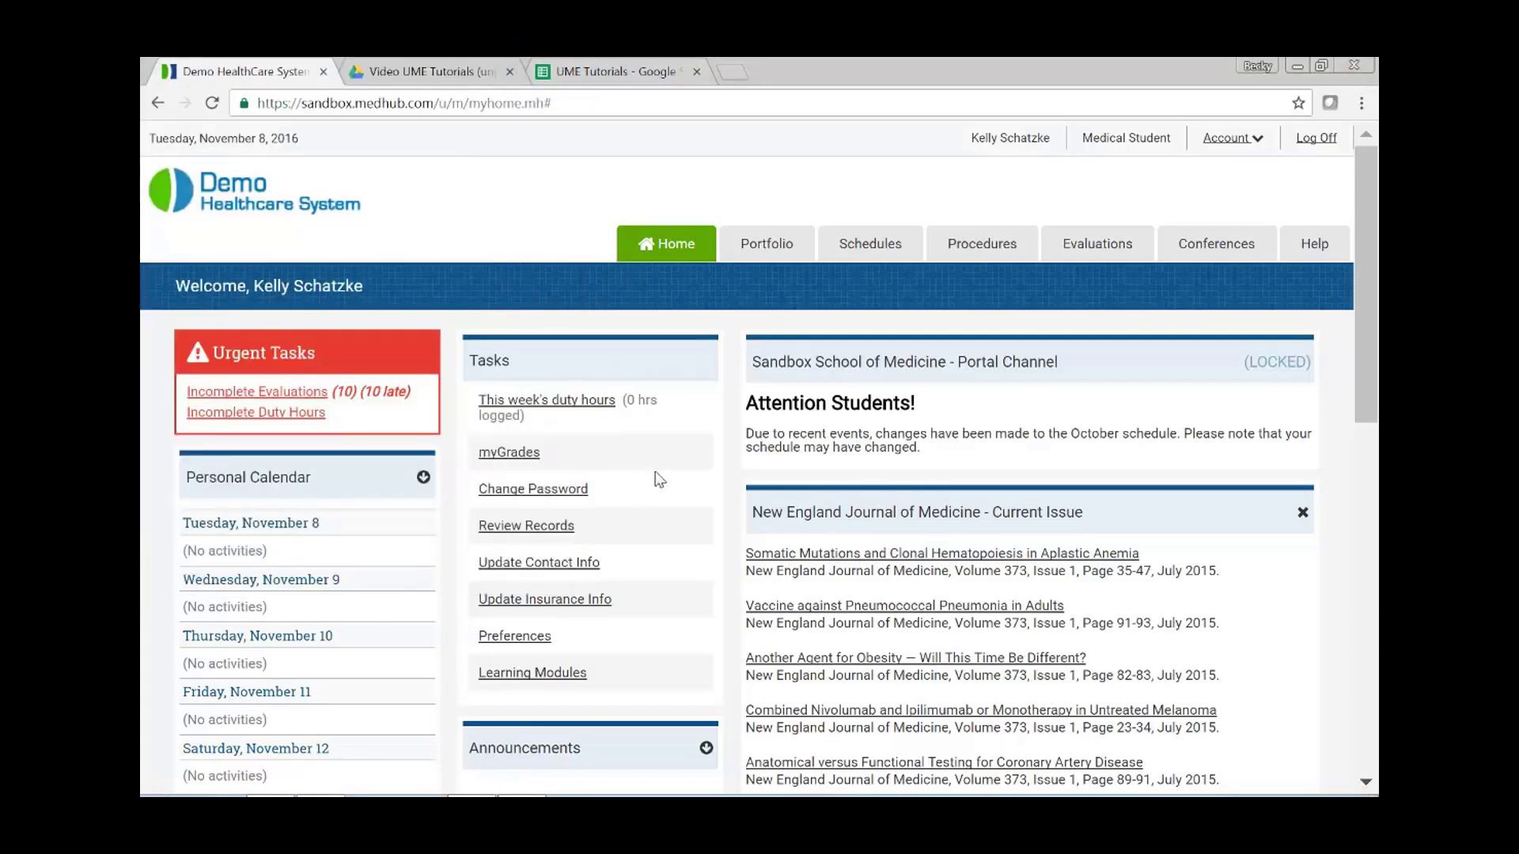
# - Review the Tasks, Announcements and Resources/Documents sections of the home page
pyautogui.scroll(-1, 655, 475)
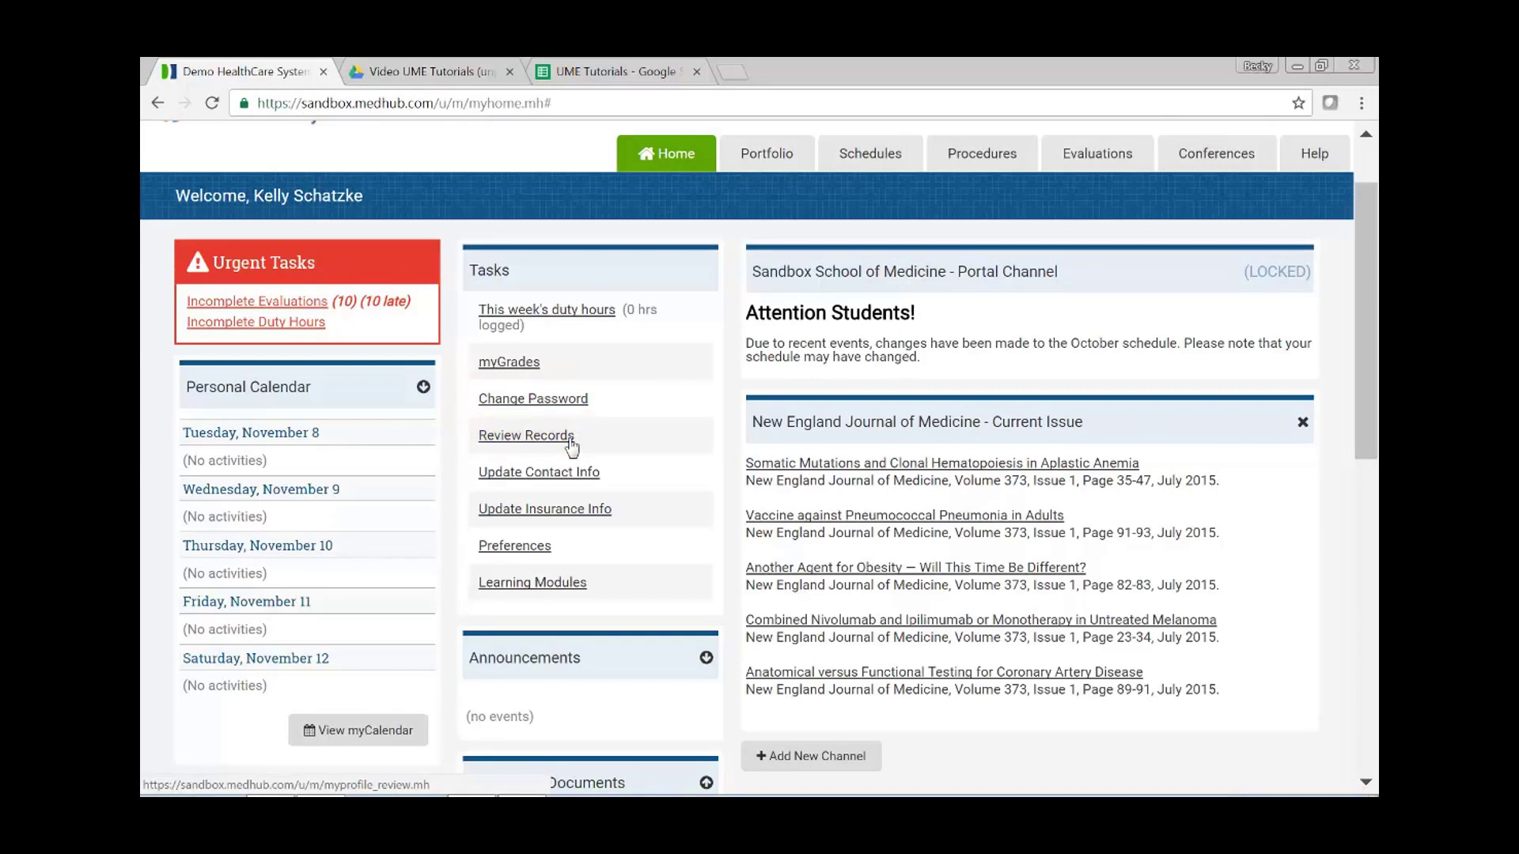
pyautogui.scroll(-1, 572, 448)
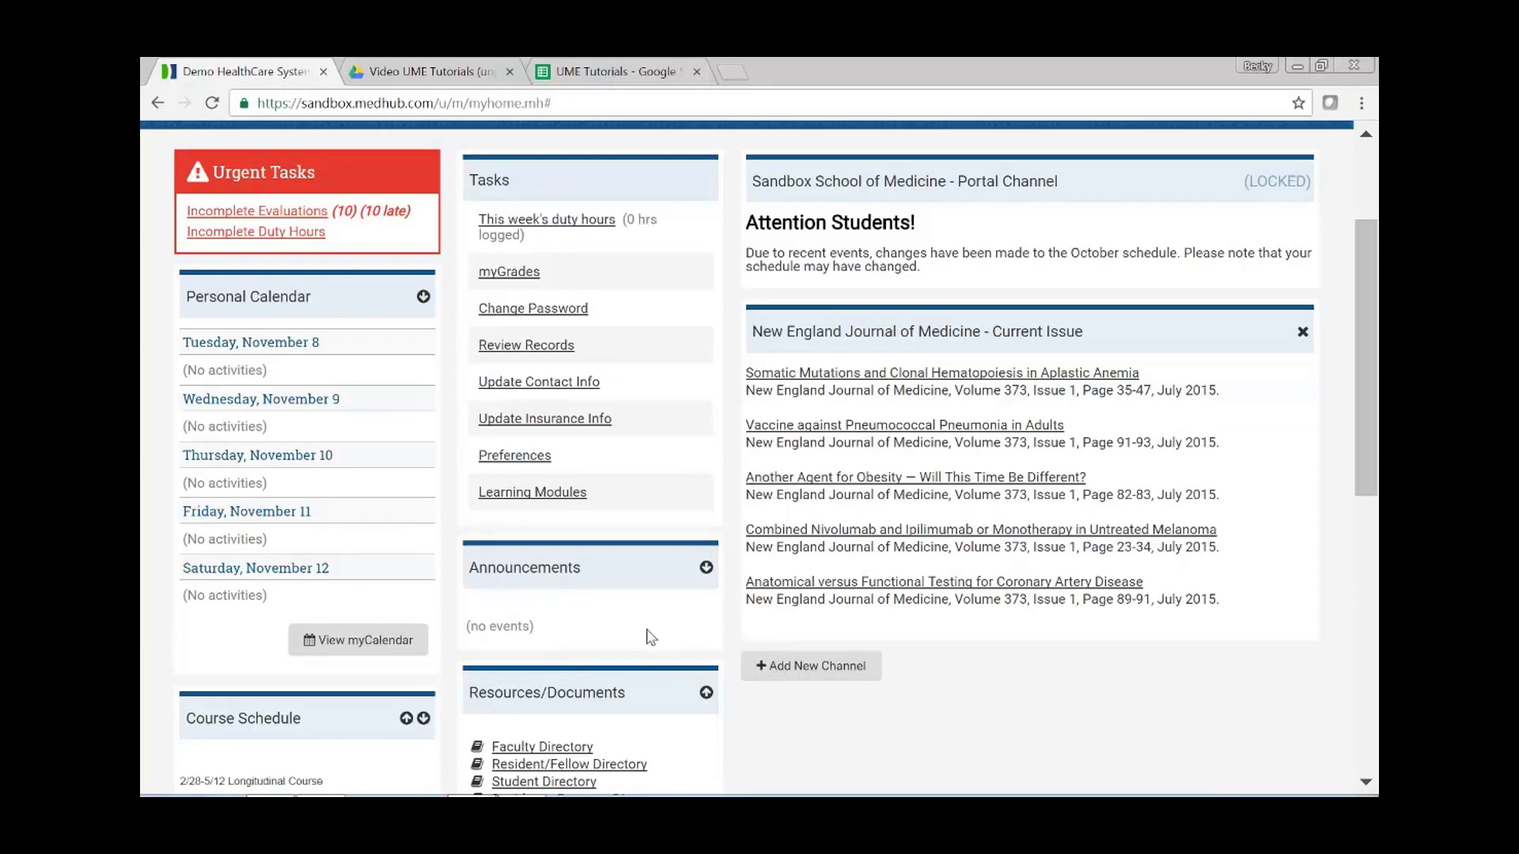
pyautogui.scroll(-3, 652, 640)
pyautogui.scroll(-1, 734, 667)
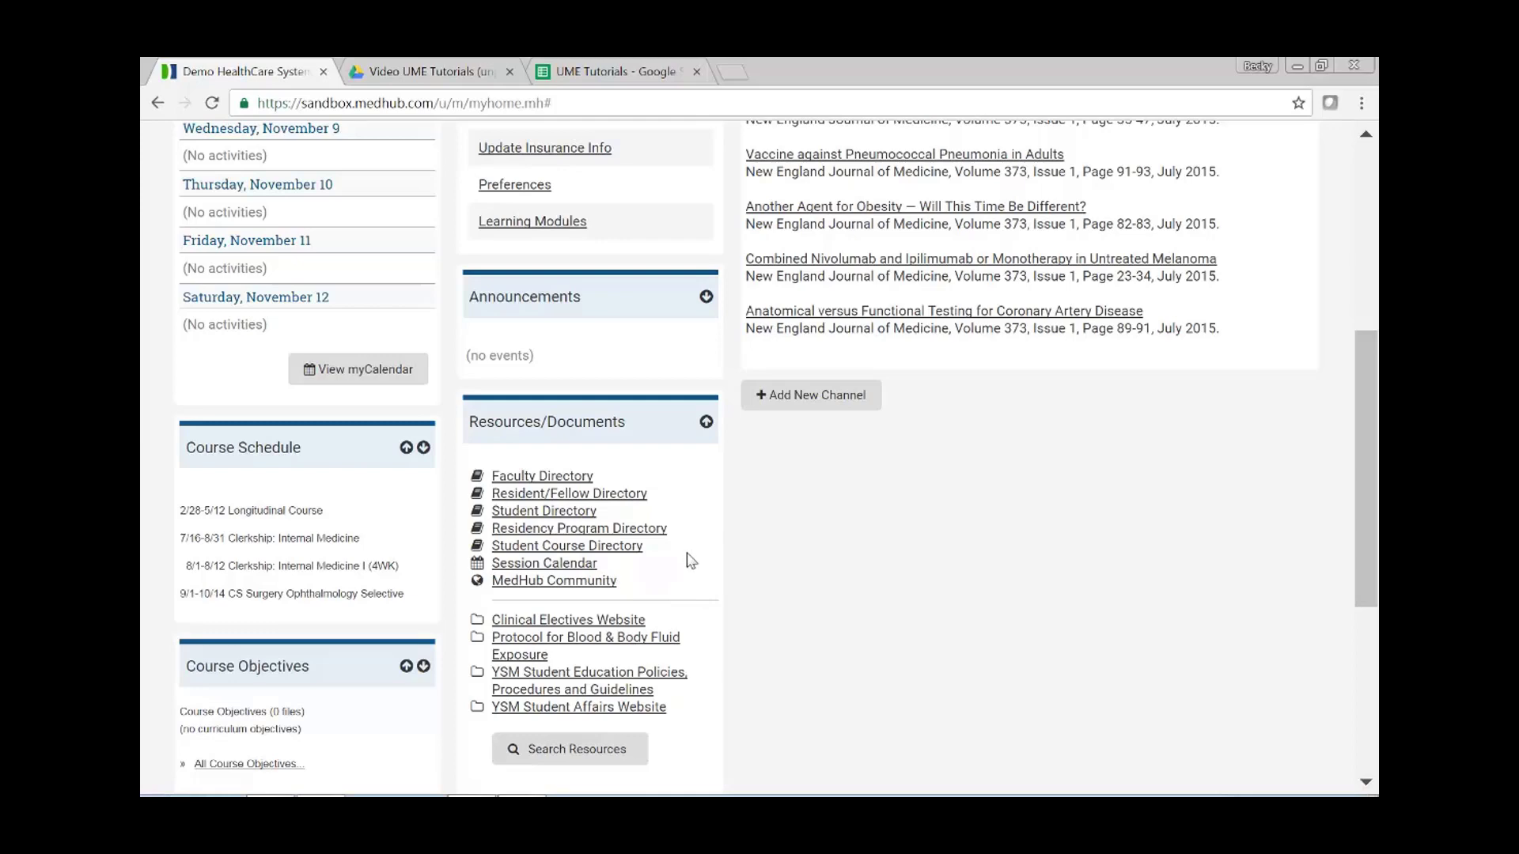
# - Add The New York Times Top News feed as a new home page channel and view it there
pyautogui.scroll(5, 724, 689)
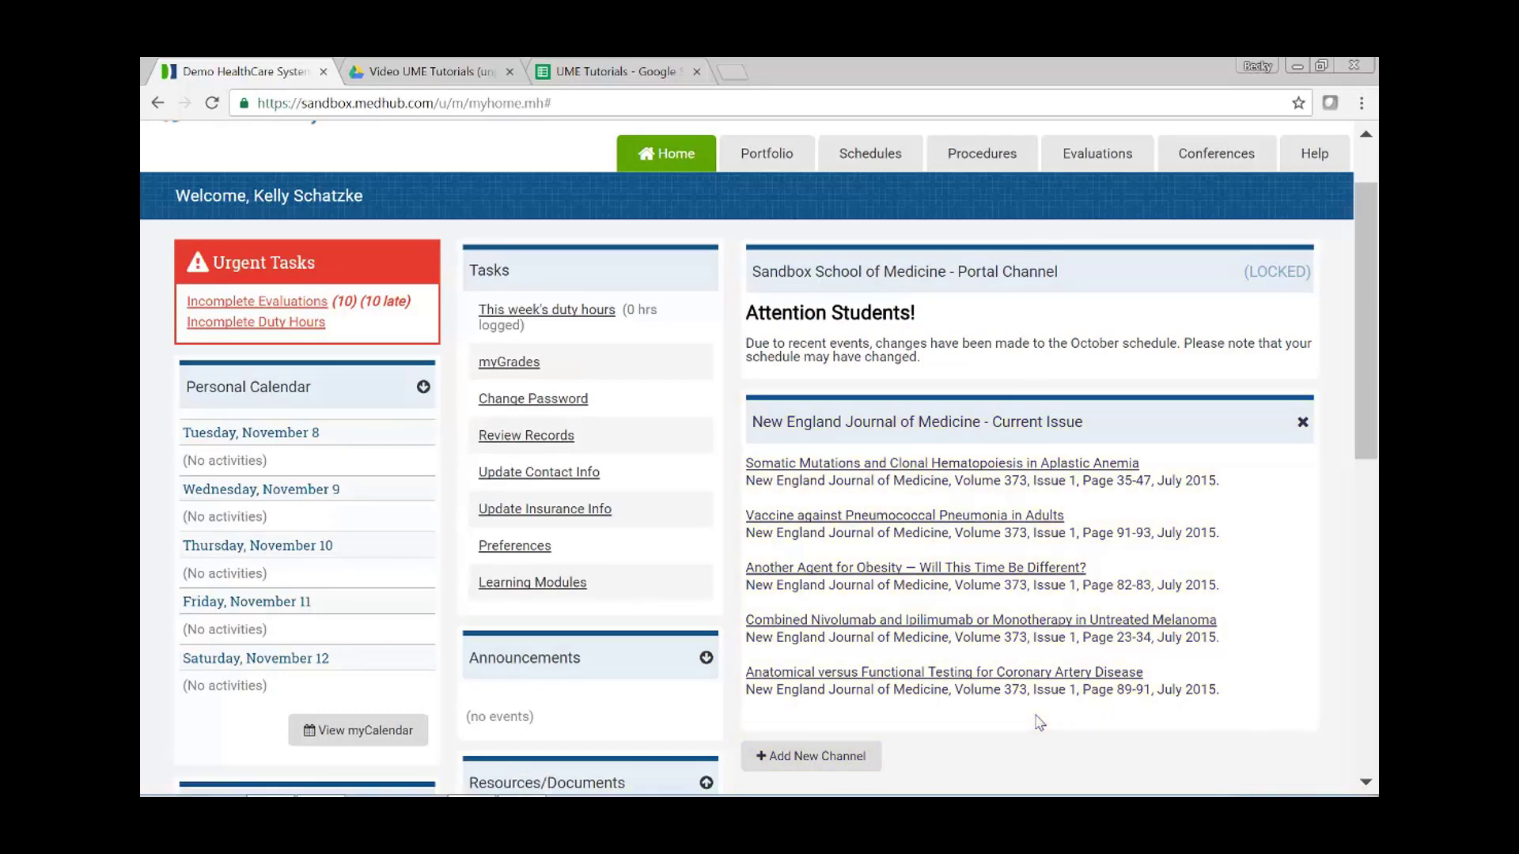
pyautogui.click(865, 759)
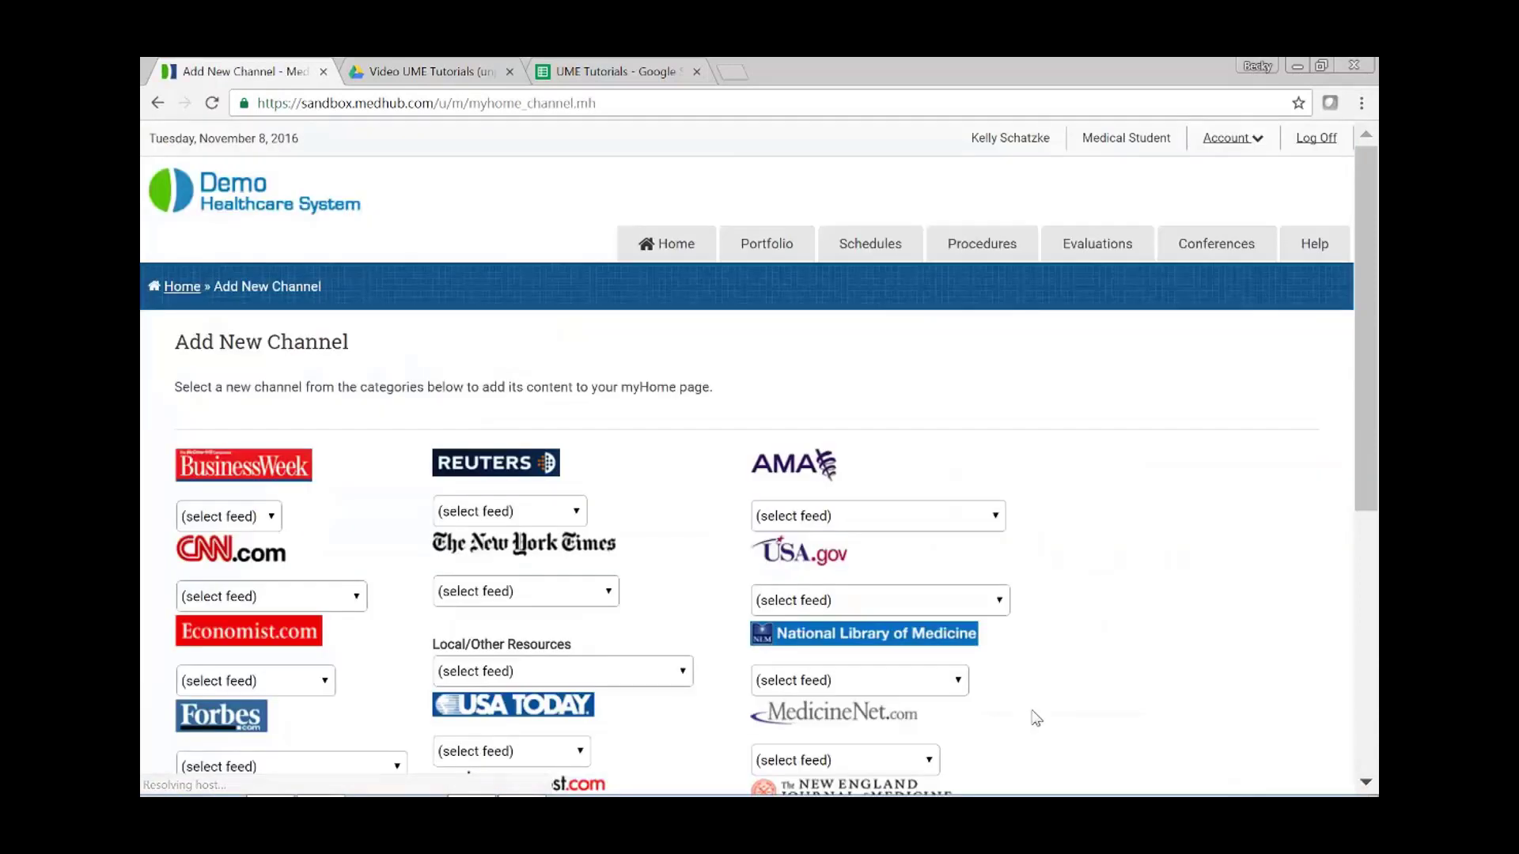
pyautogui.scroll(-1, 1036, 698)
pyautogui.scroll(-1, 1036, 699)
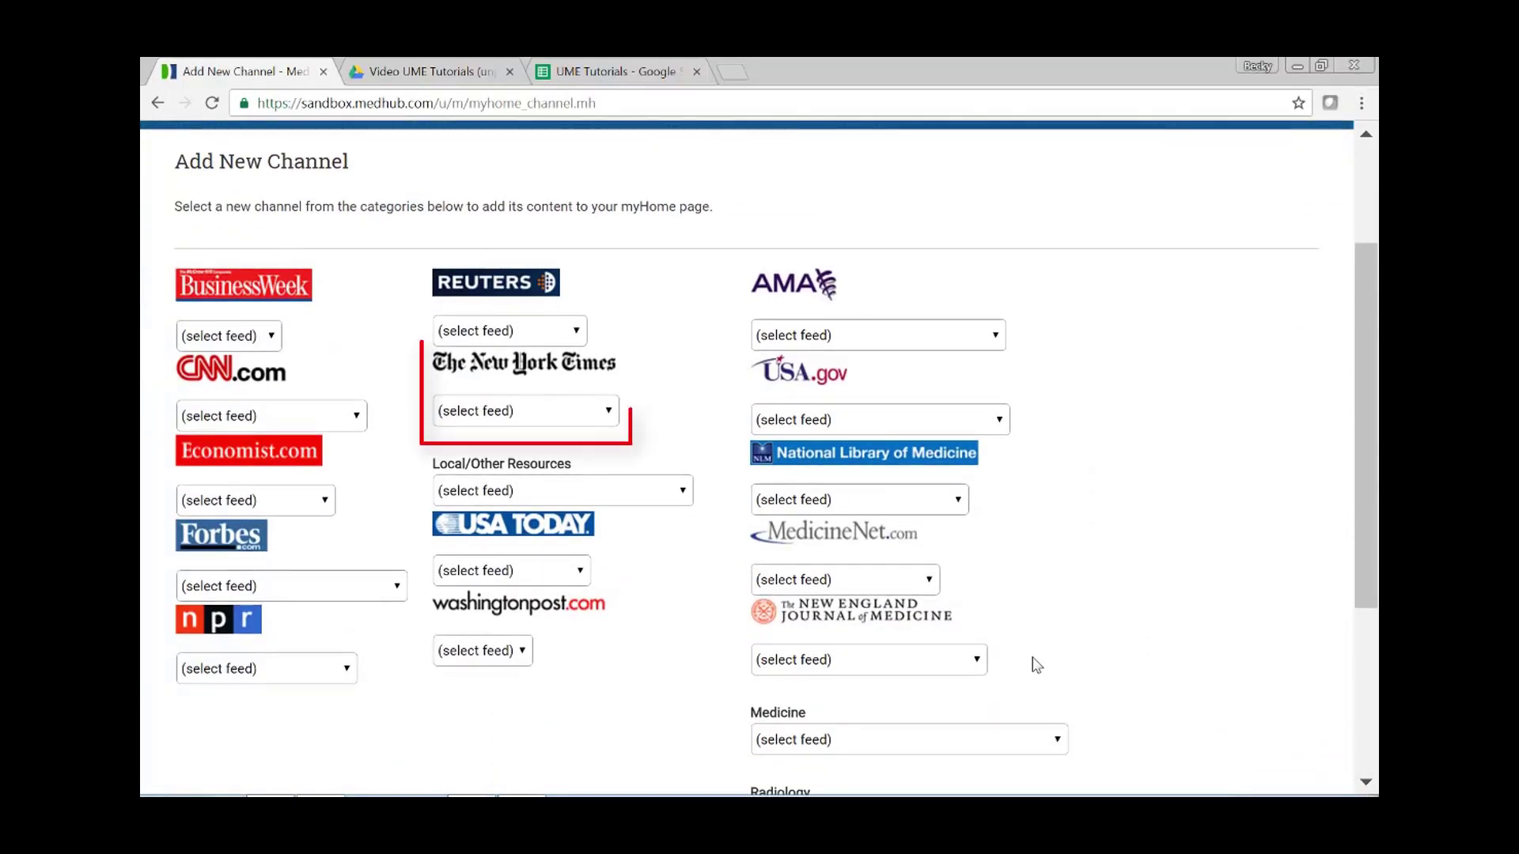
pyautogui.click(491, 408)
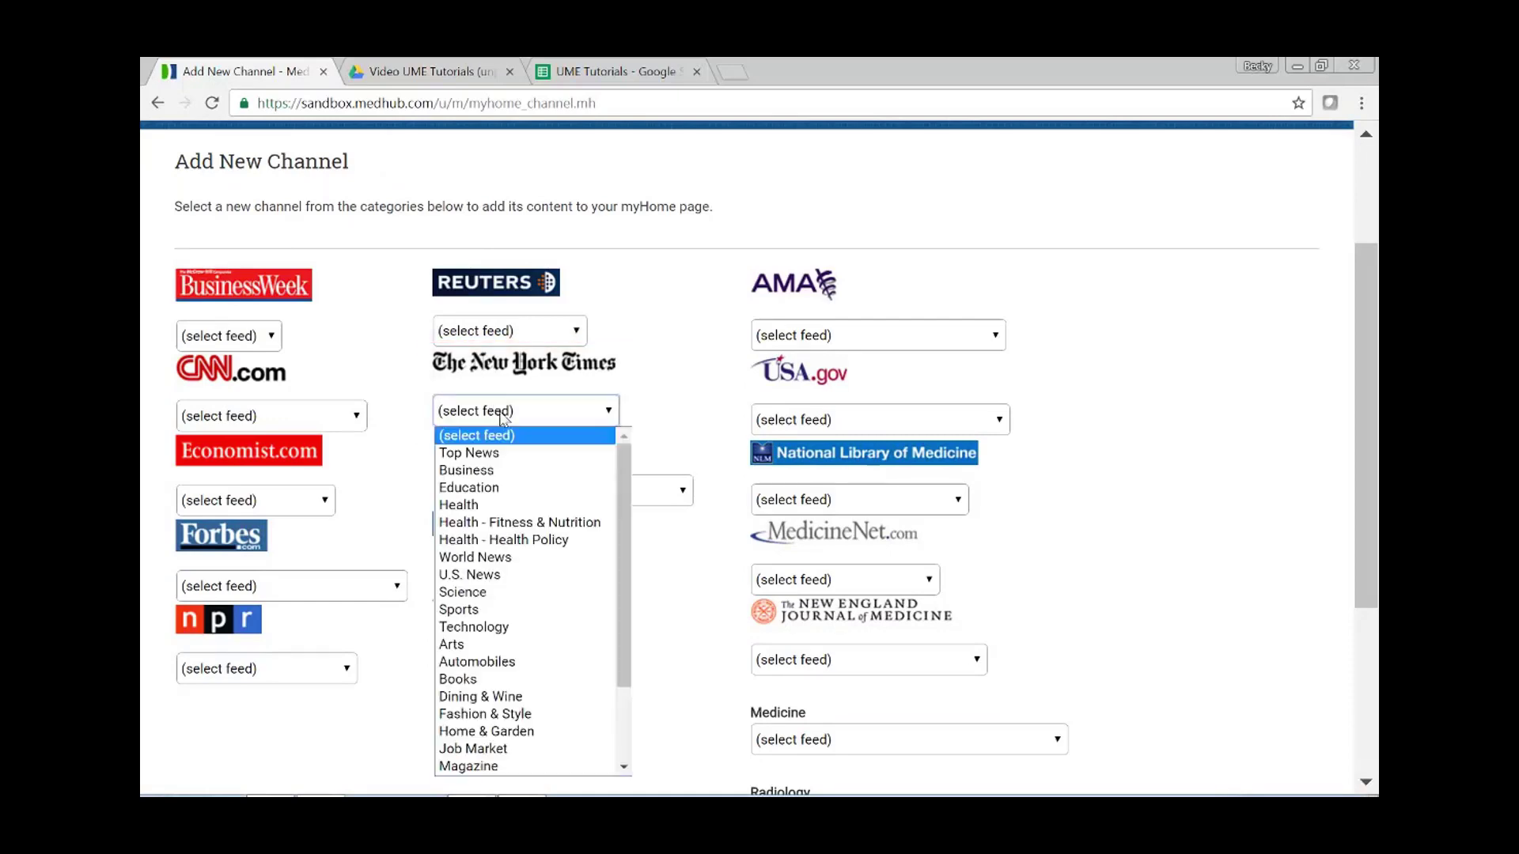
pyautogui.click(490, 454)
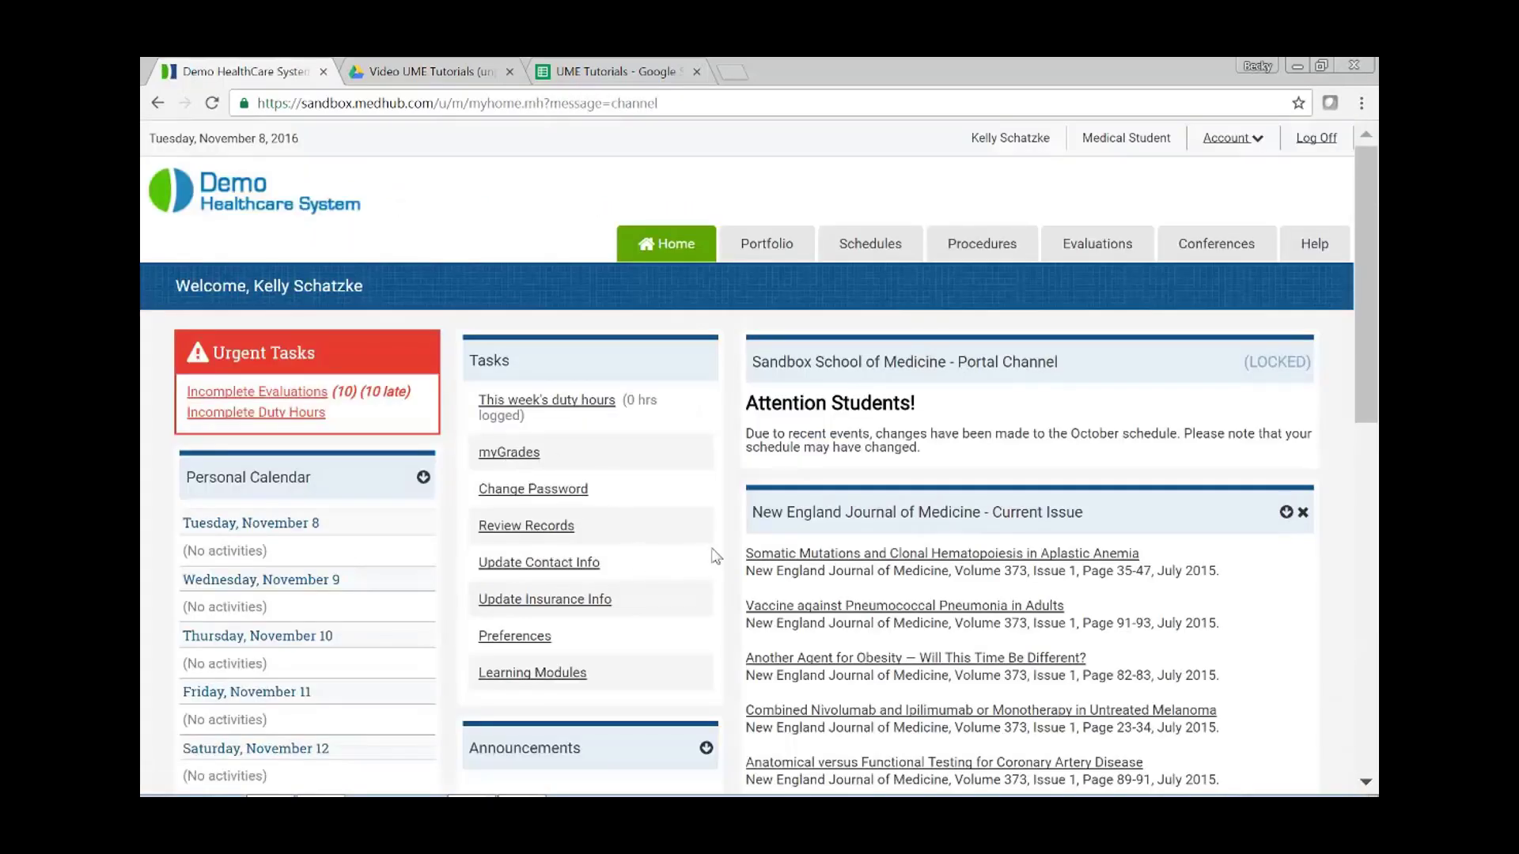
pyautogui.scroll(-6, 715, 560)
pyautogui.scroll(-1, 793, 593)
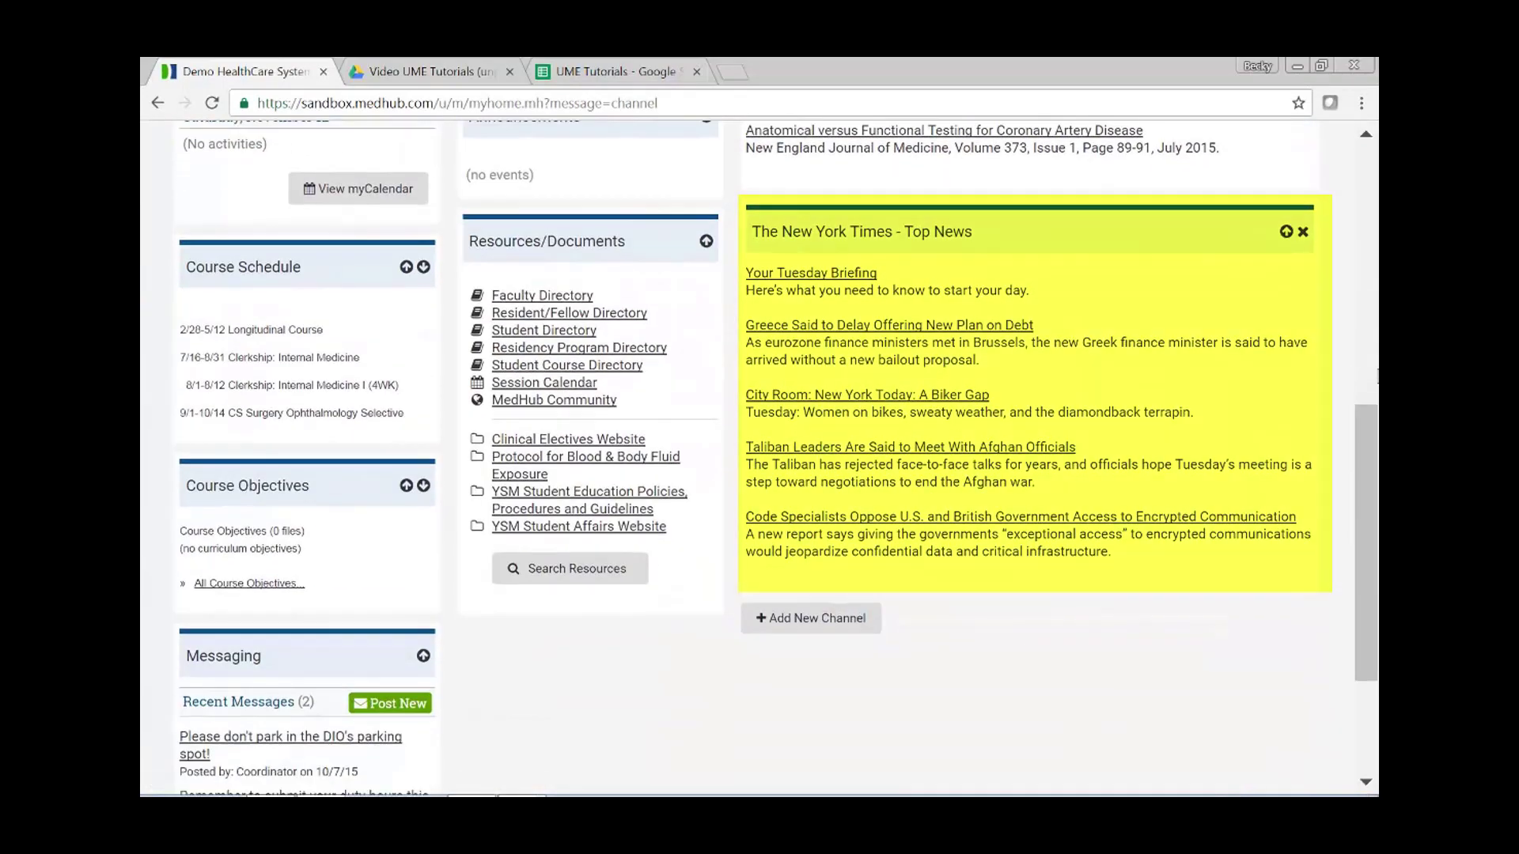
# - Look through the Portfolio, Rotation Schedules and Procedures/Cases pages in turn
pyautogui.moveTo(1377, 413); pyautogui.dragTo(1375, 165)
pyautogui.click(794, 255)
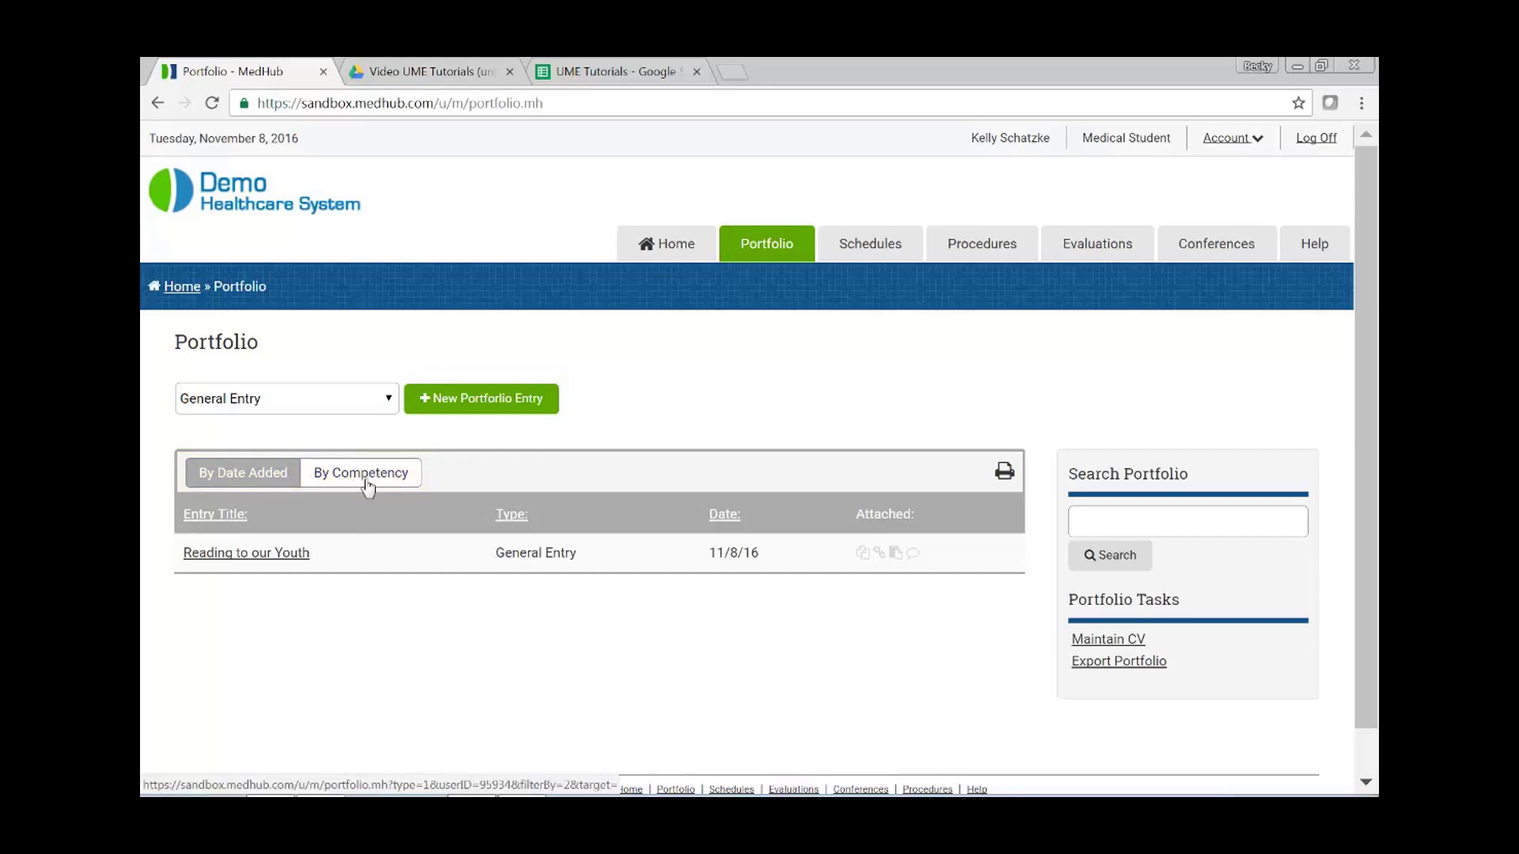
pyautogui.click(886, 252)
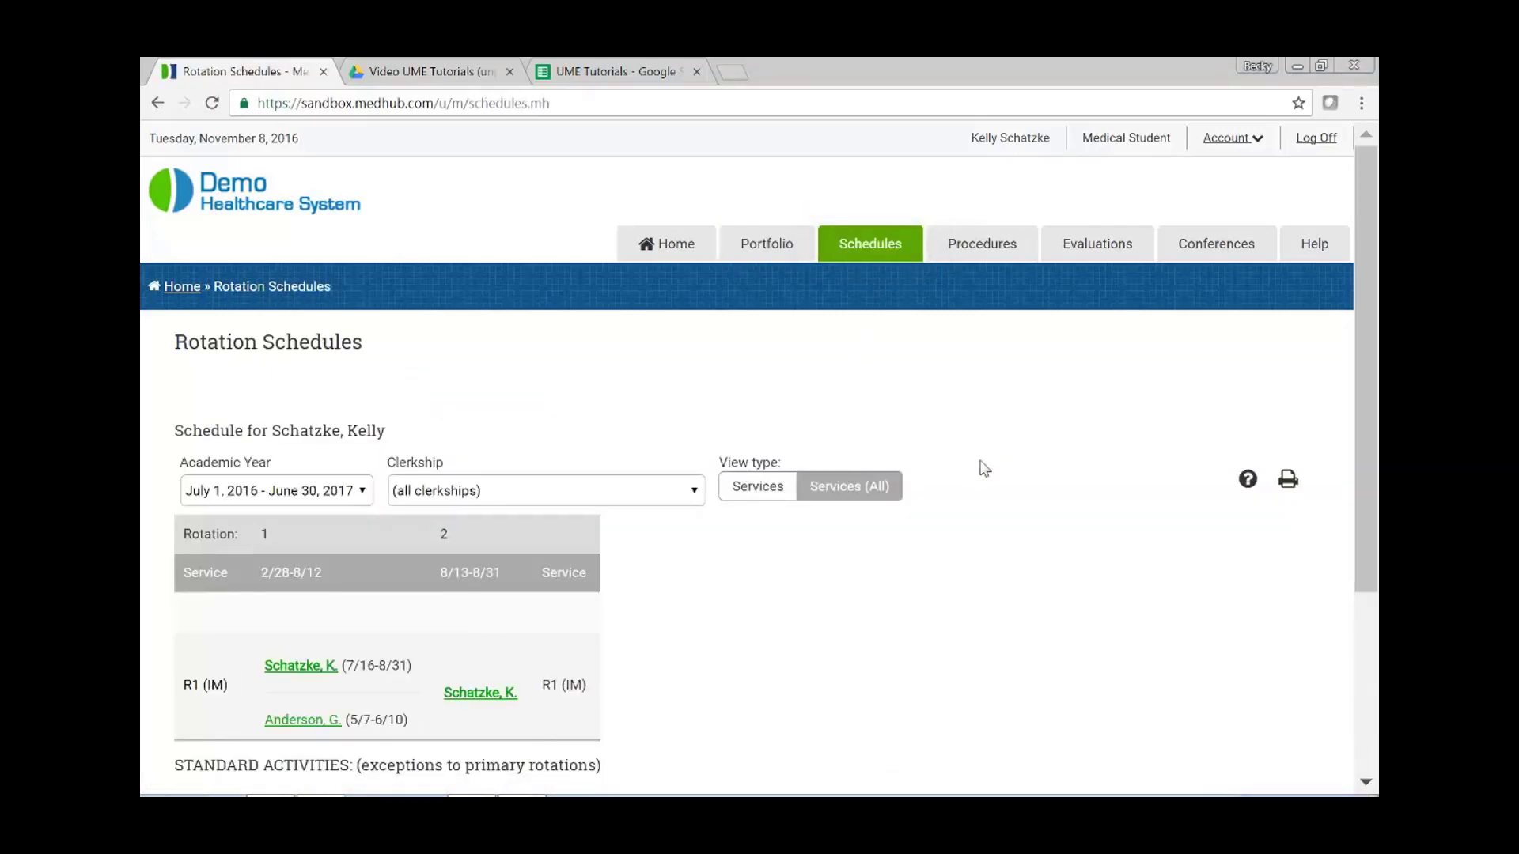
pyautogui.click(1001, 261)
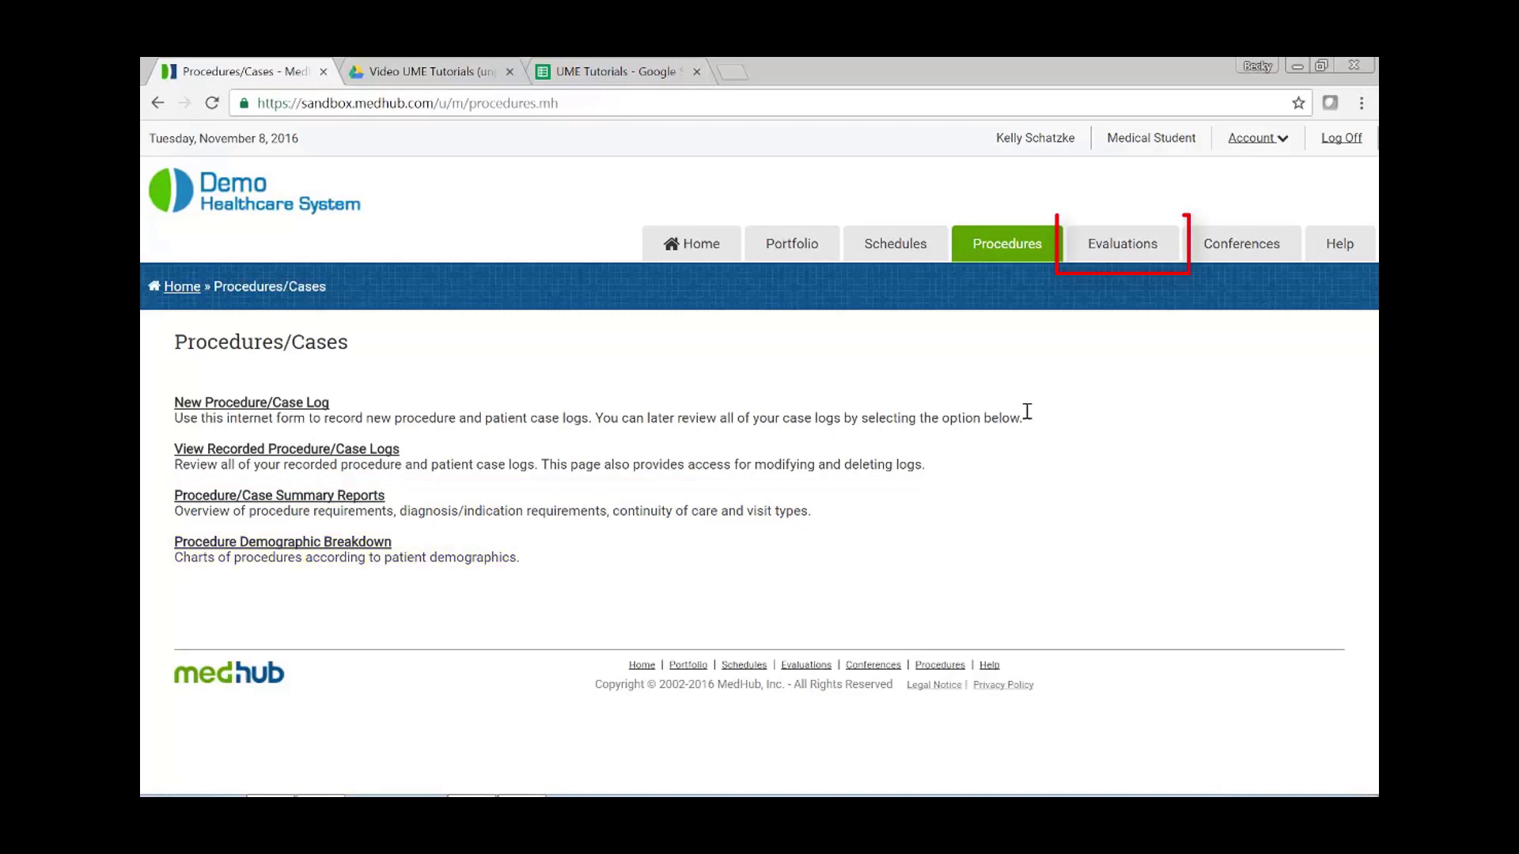
# - Open the evaluations page and review the incomplete evaluation requests through to the end of the list
pyautogui.click(1149, 249)
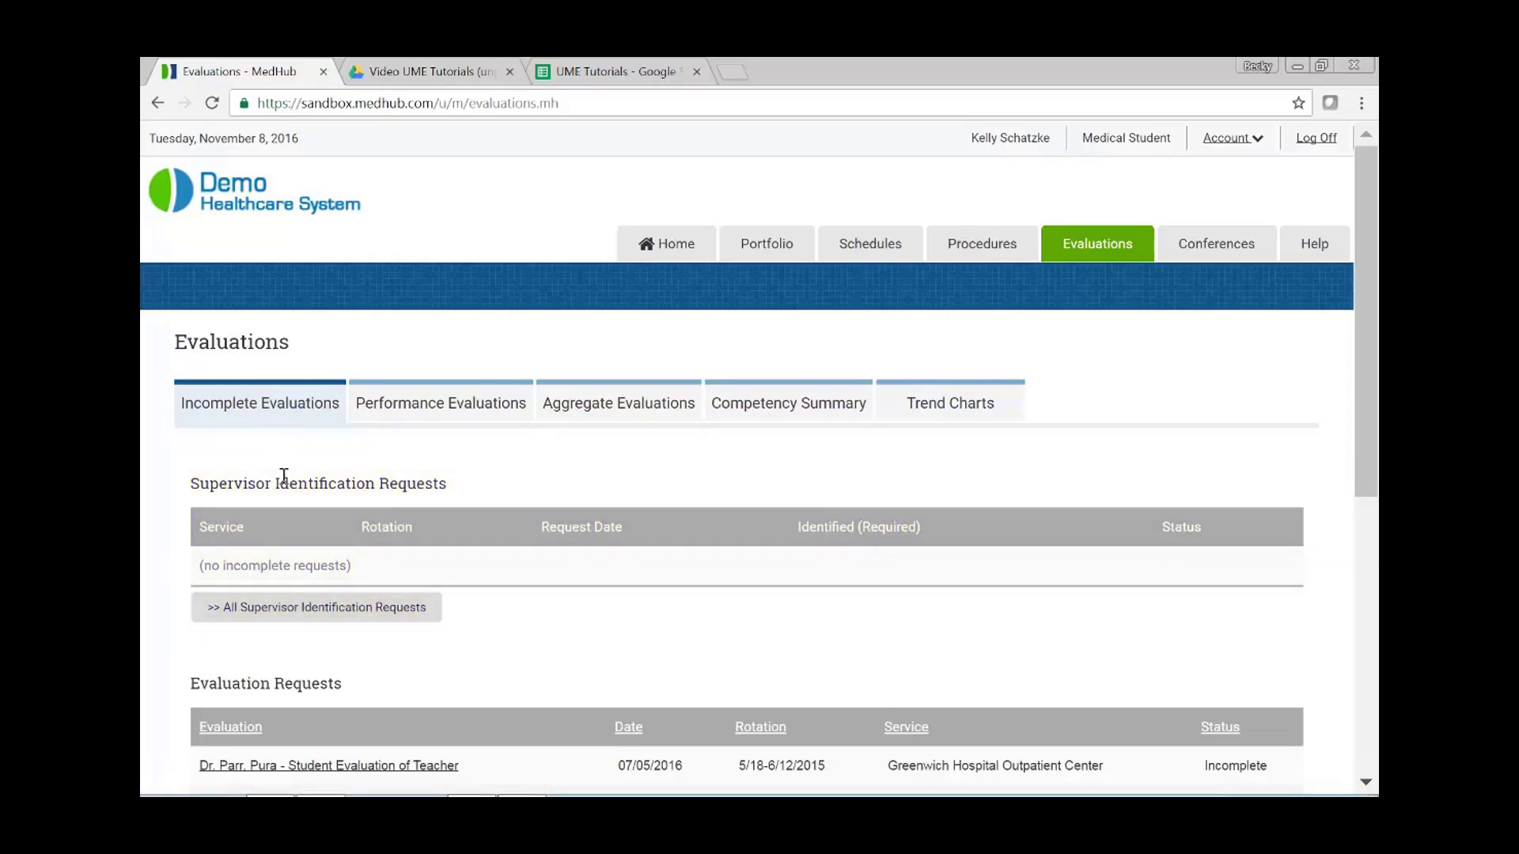
pyautogui.scroll(-4, 328, 522)
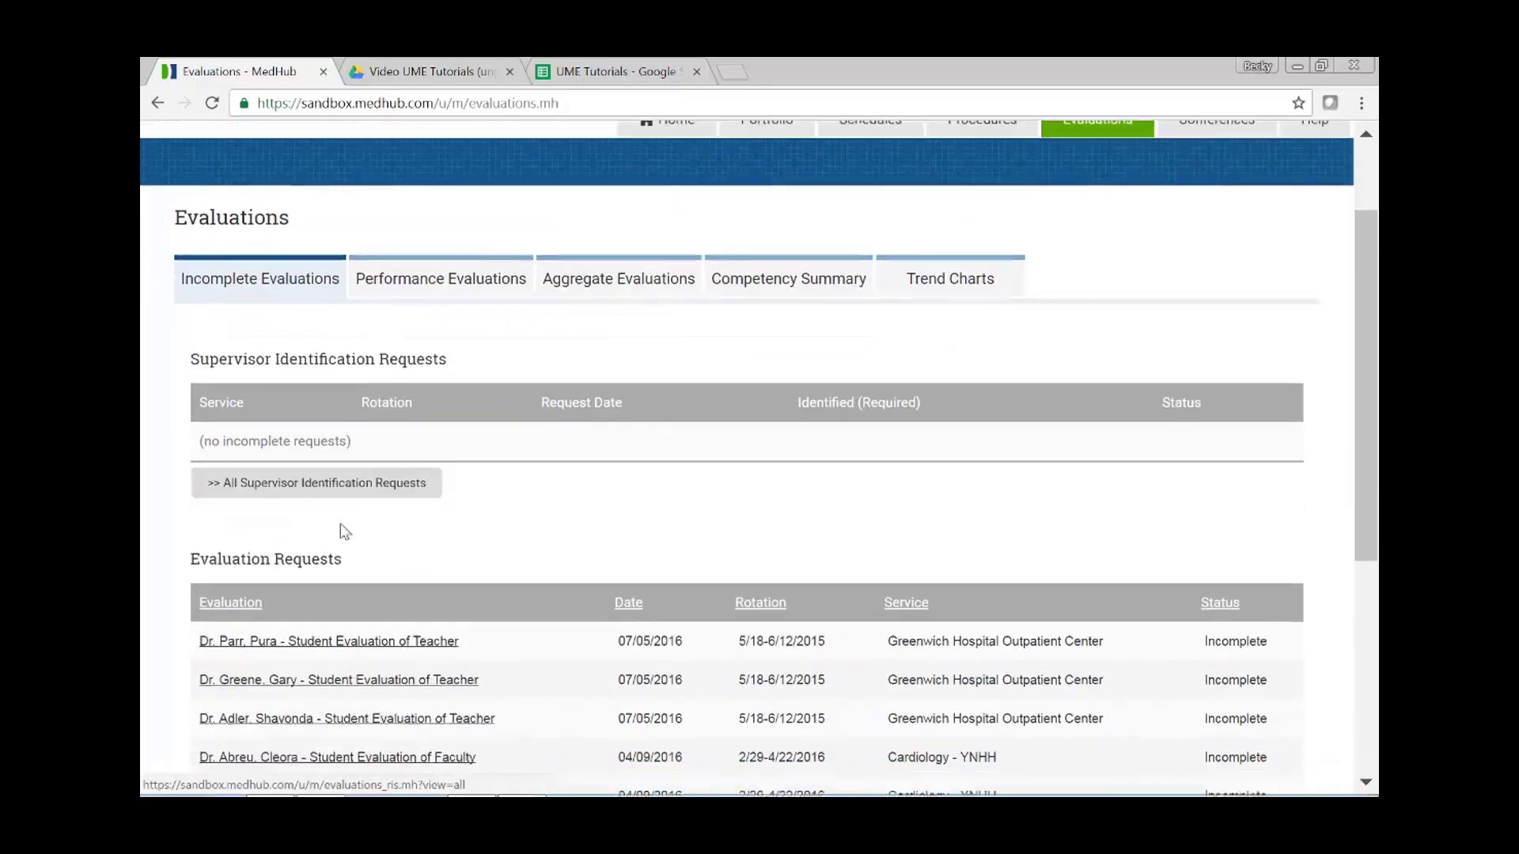
pyautogui.scroll(-3, 339, 545)
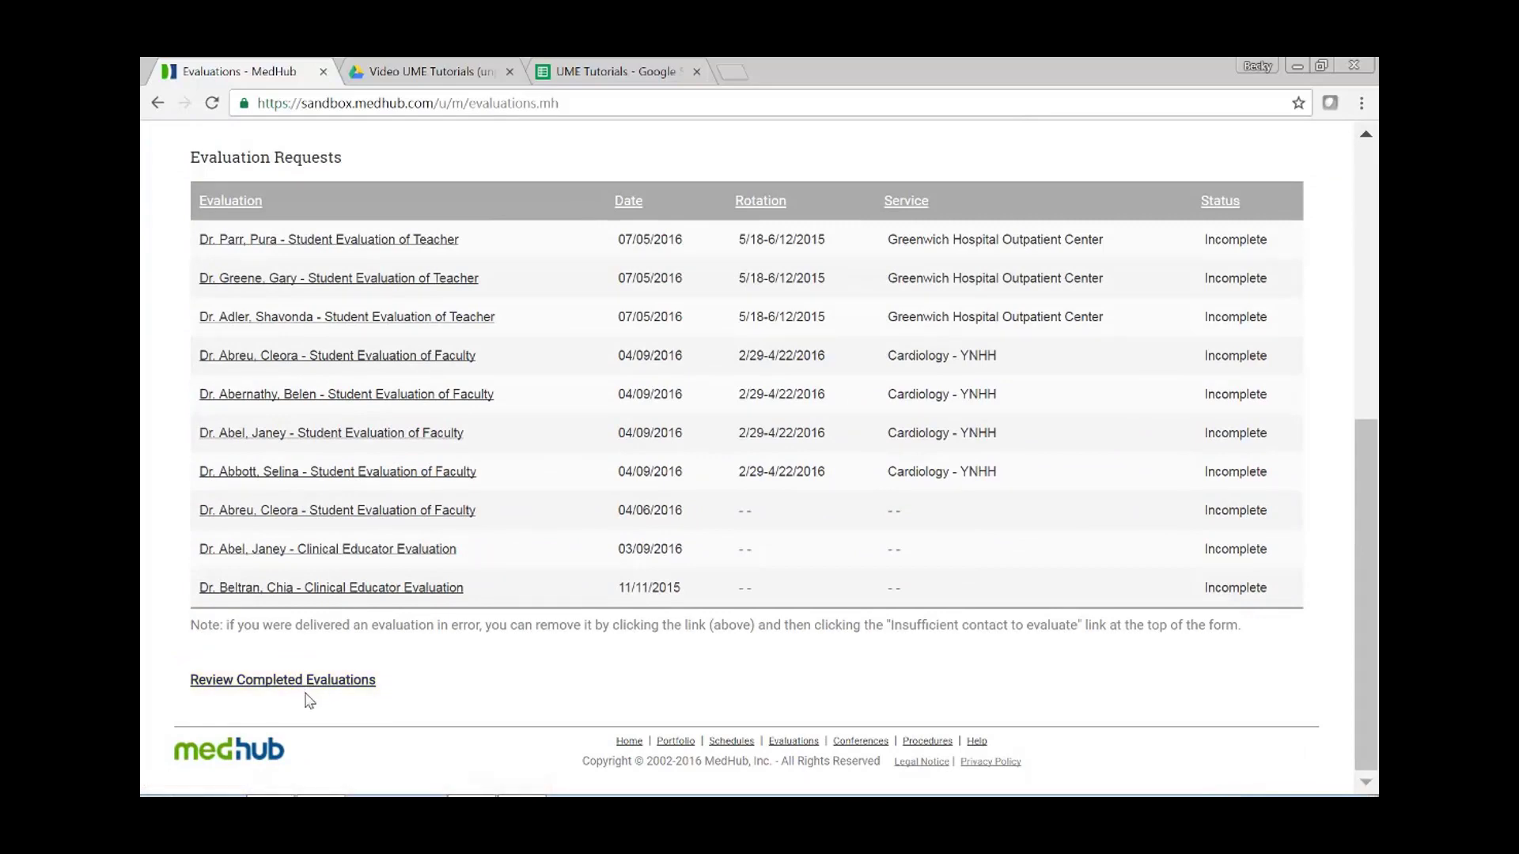
# - View the performance evaluations and the aggregate results of the Faculty/Resident of Medical Student Student Evaluation form
pyautogui.scroll(5, 308, 701)
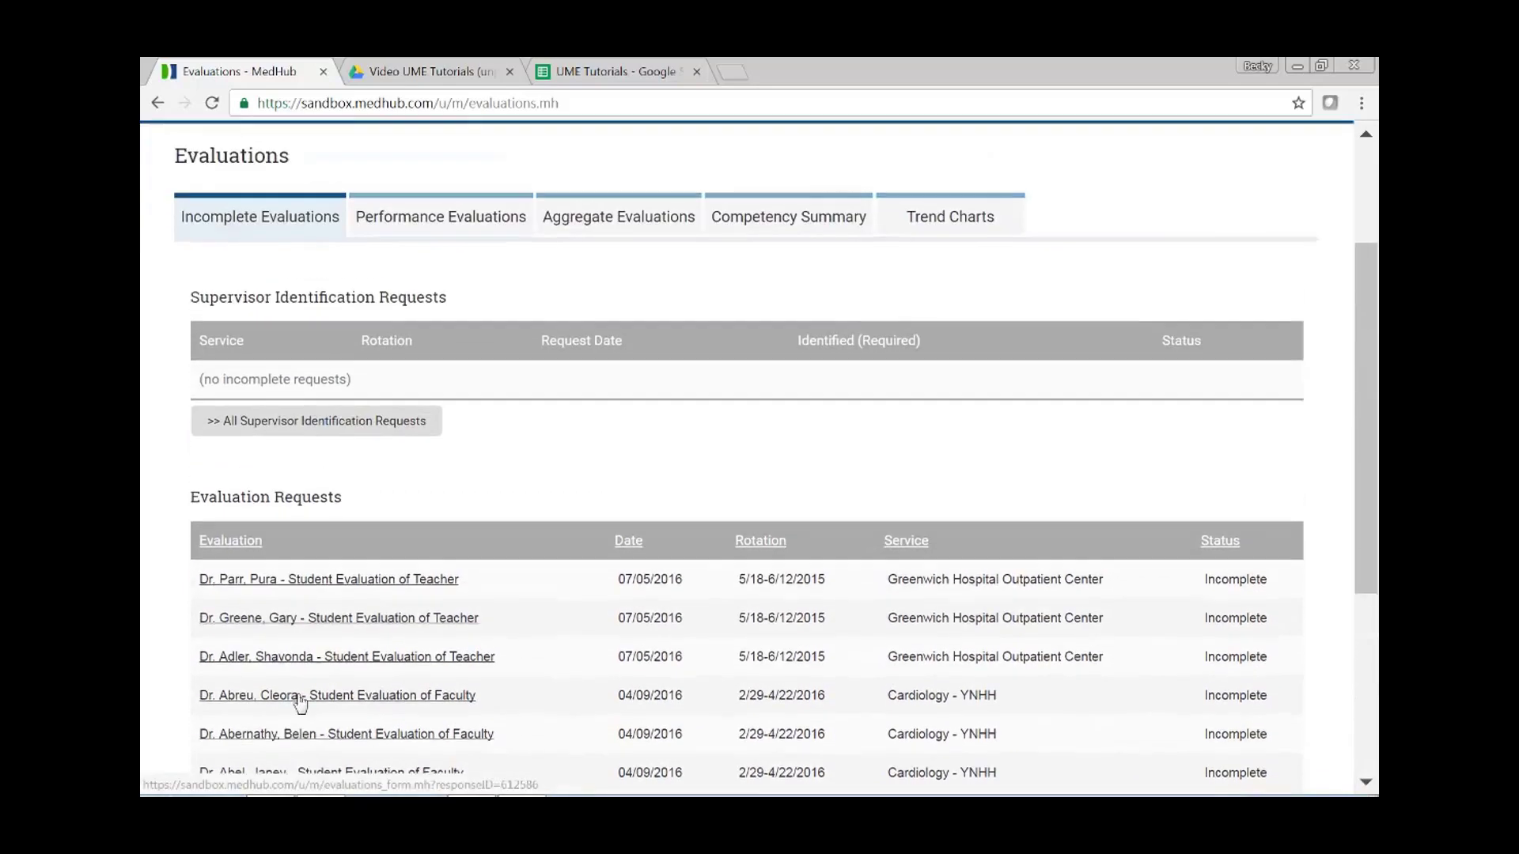
pyautogui.click(442, 238)
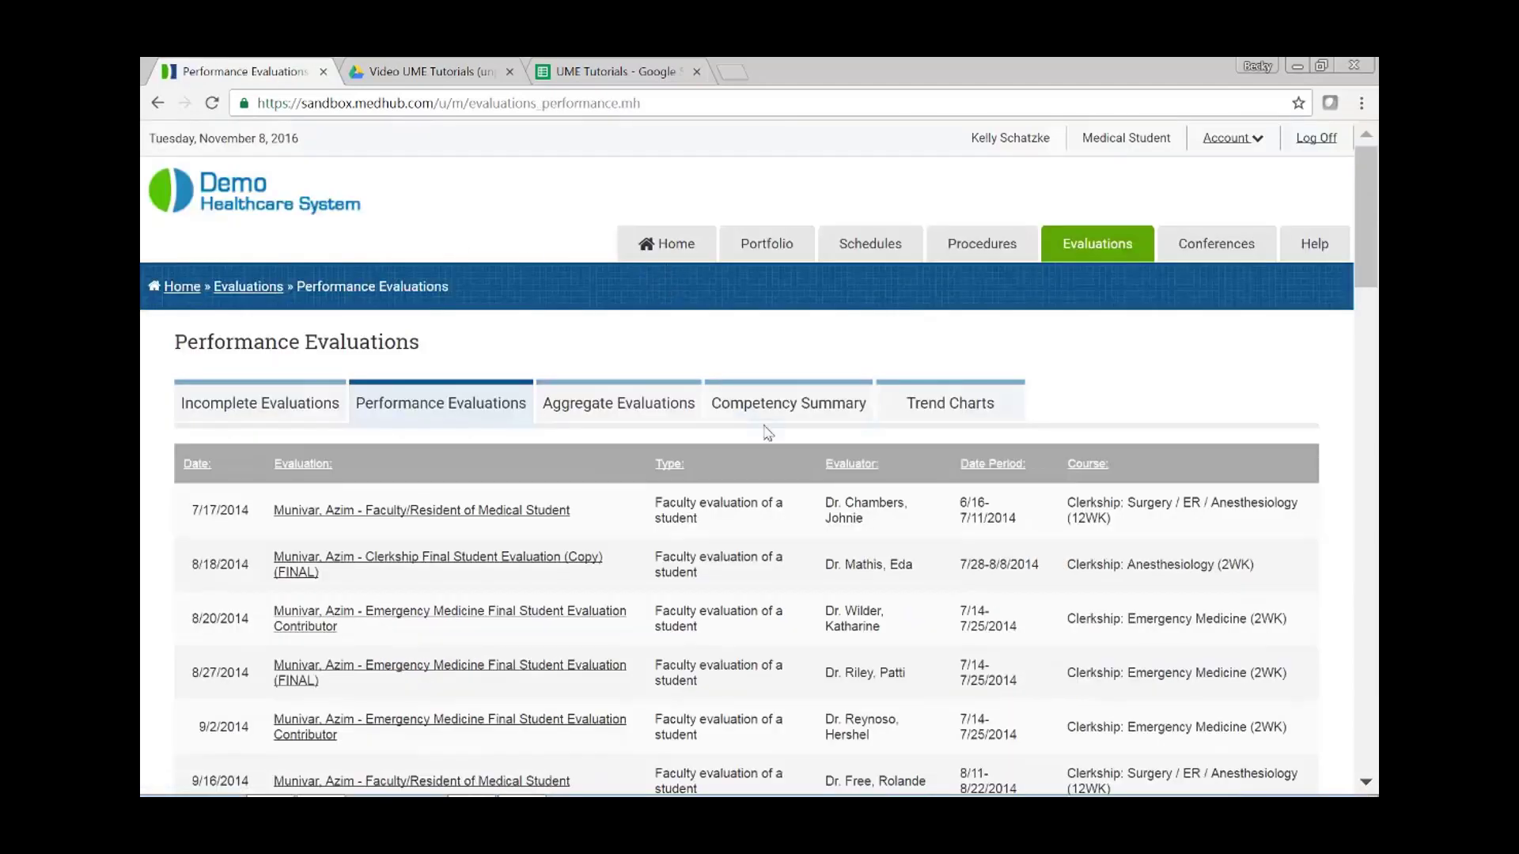
pyautogui.click(616, 407)
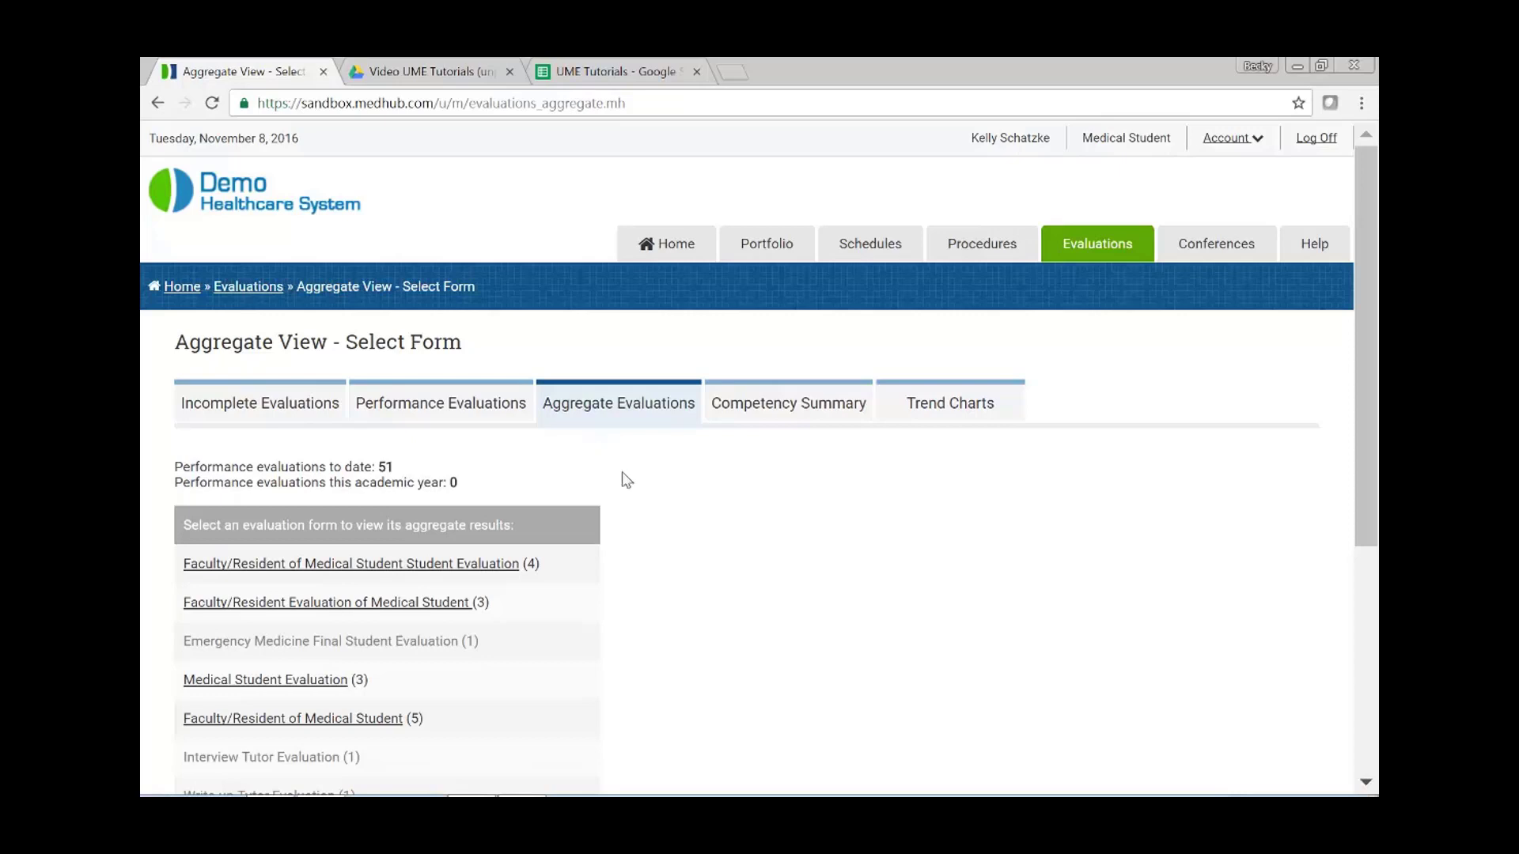
pyautogui.scroll(-1, 692, 499)
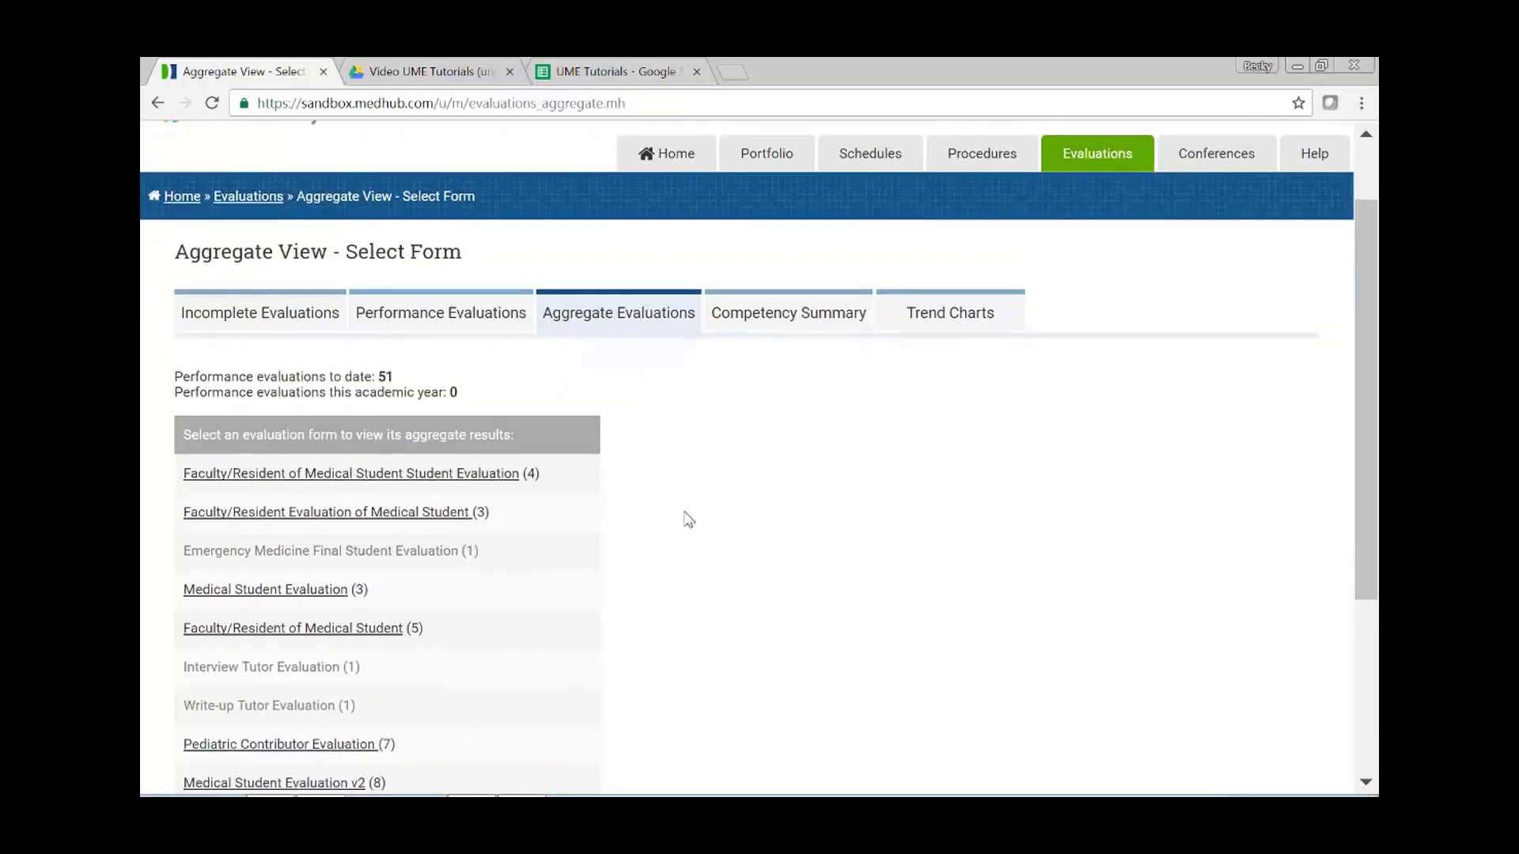
pyautogui.click(434, 478)
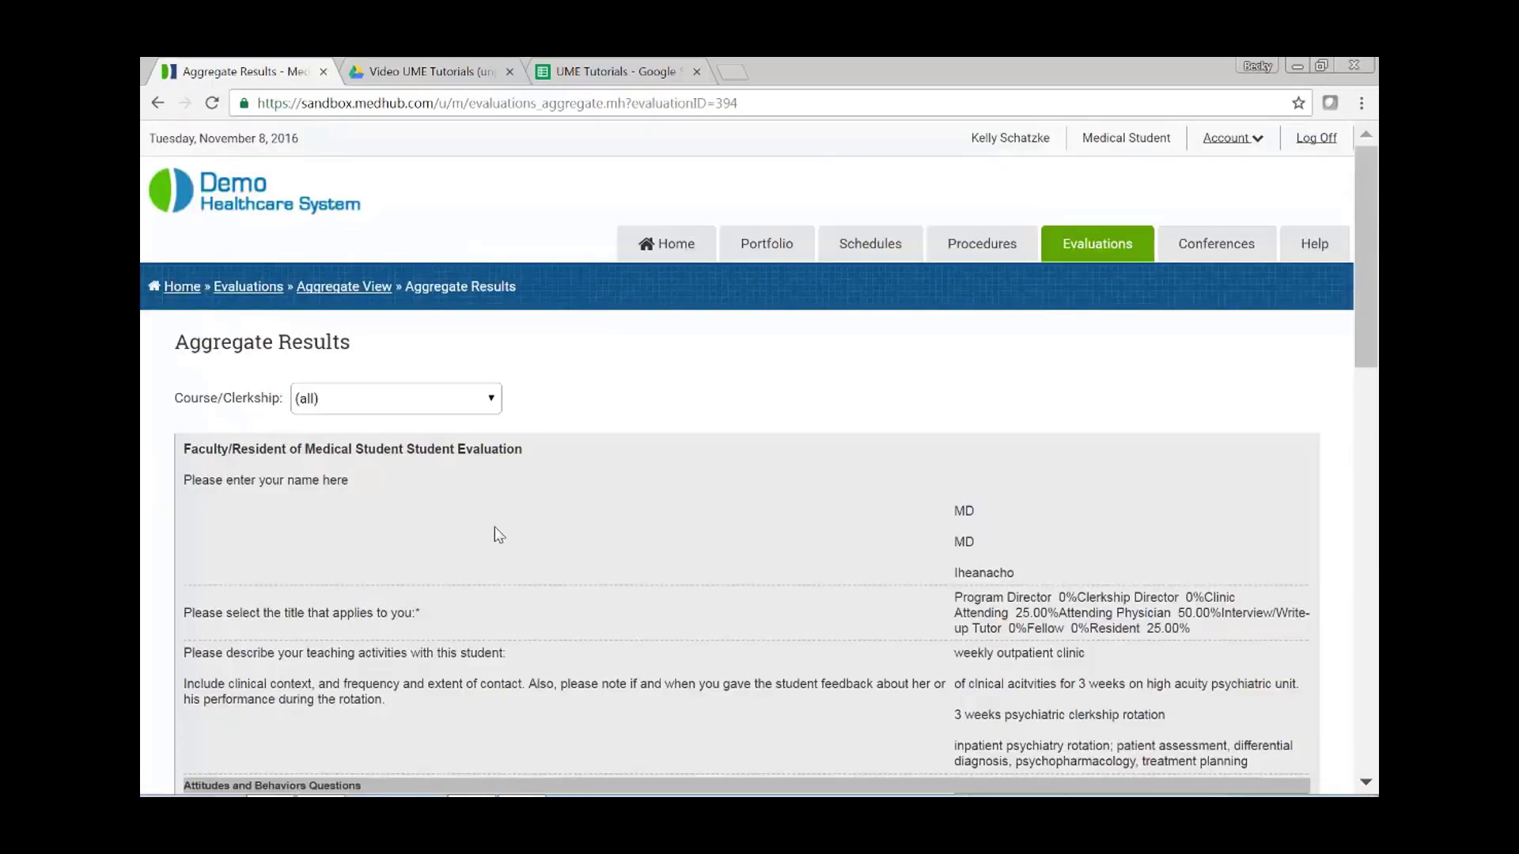
# - Return to the main evaluations page and examine the Competency Summary's averages table and bar chart
pyautogui.click(251, 287)
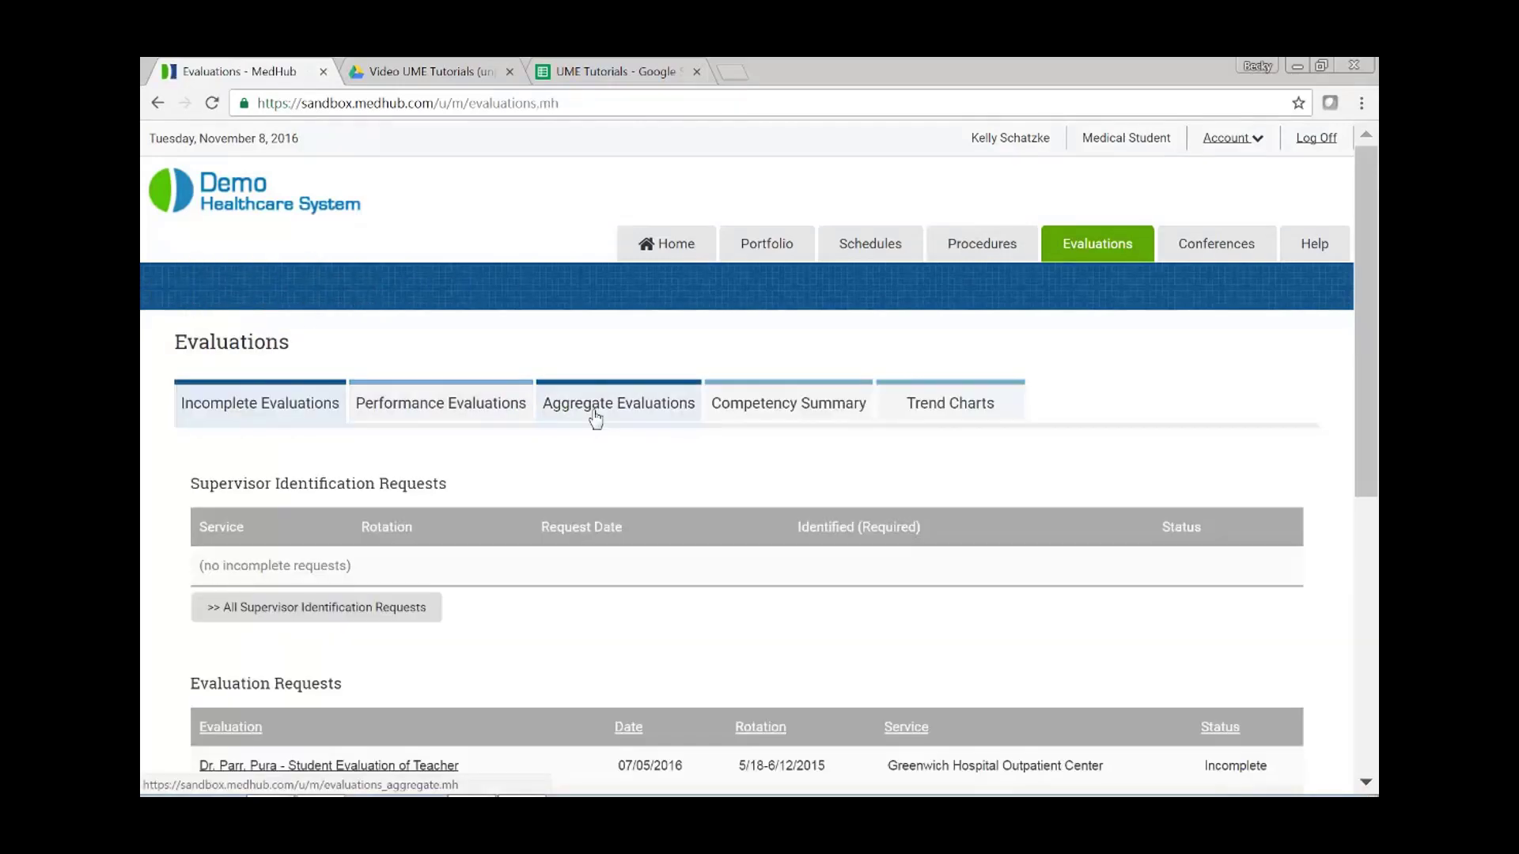
pyautogui.click(800, 400)
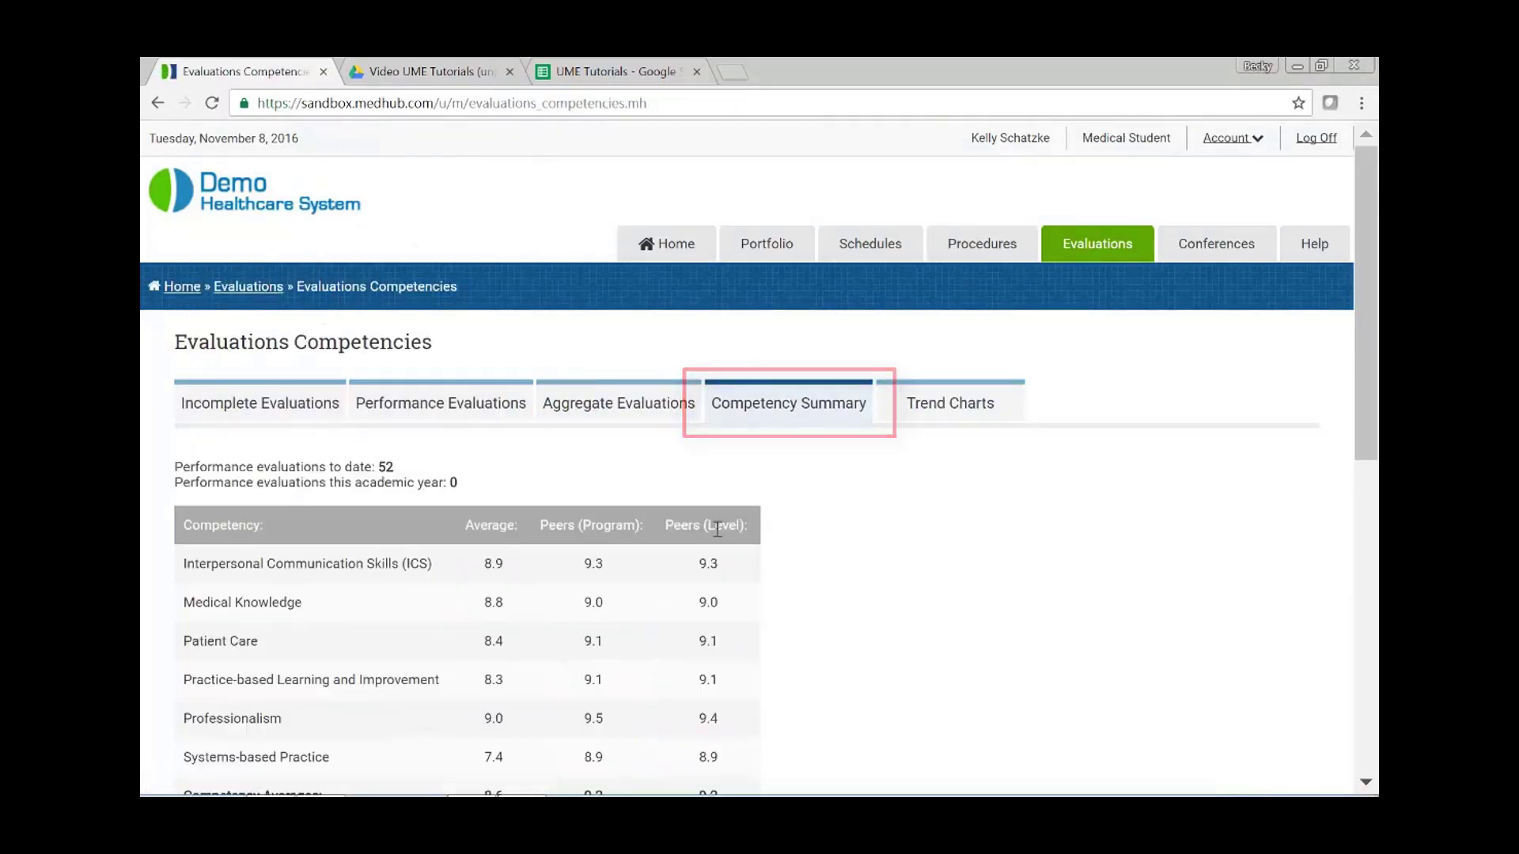
pyautogui.scroll(-2, 720, 525)
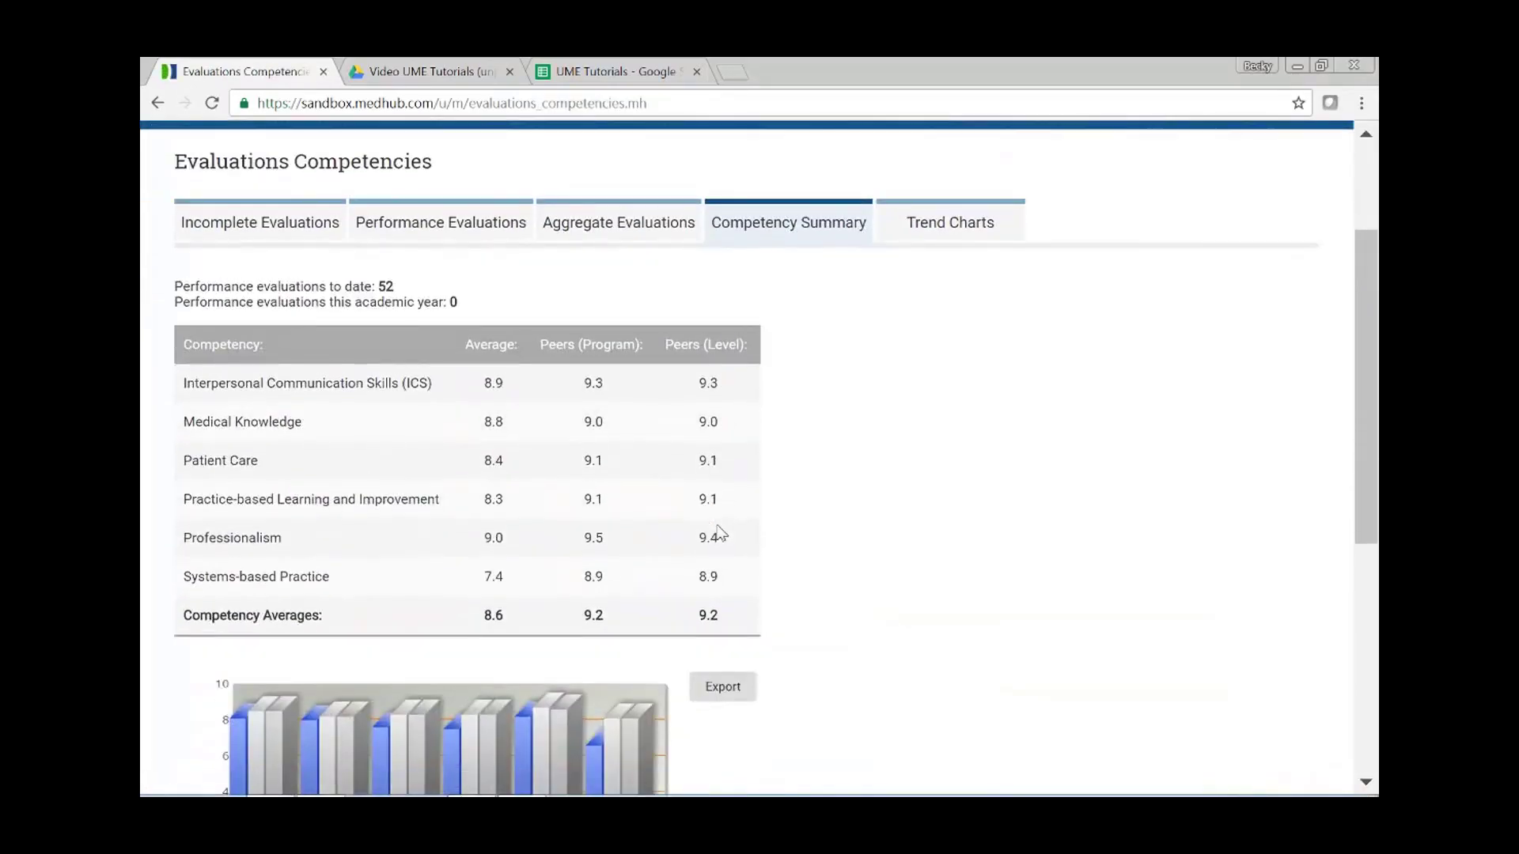
pyautogui.scroll(-2, 720, 532)
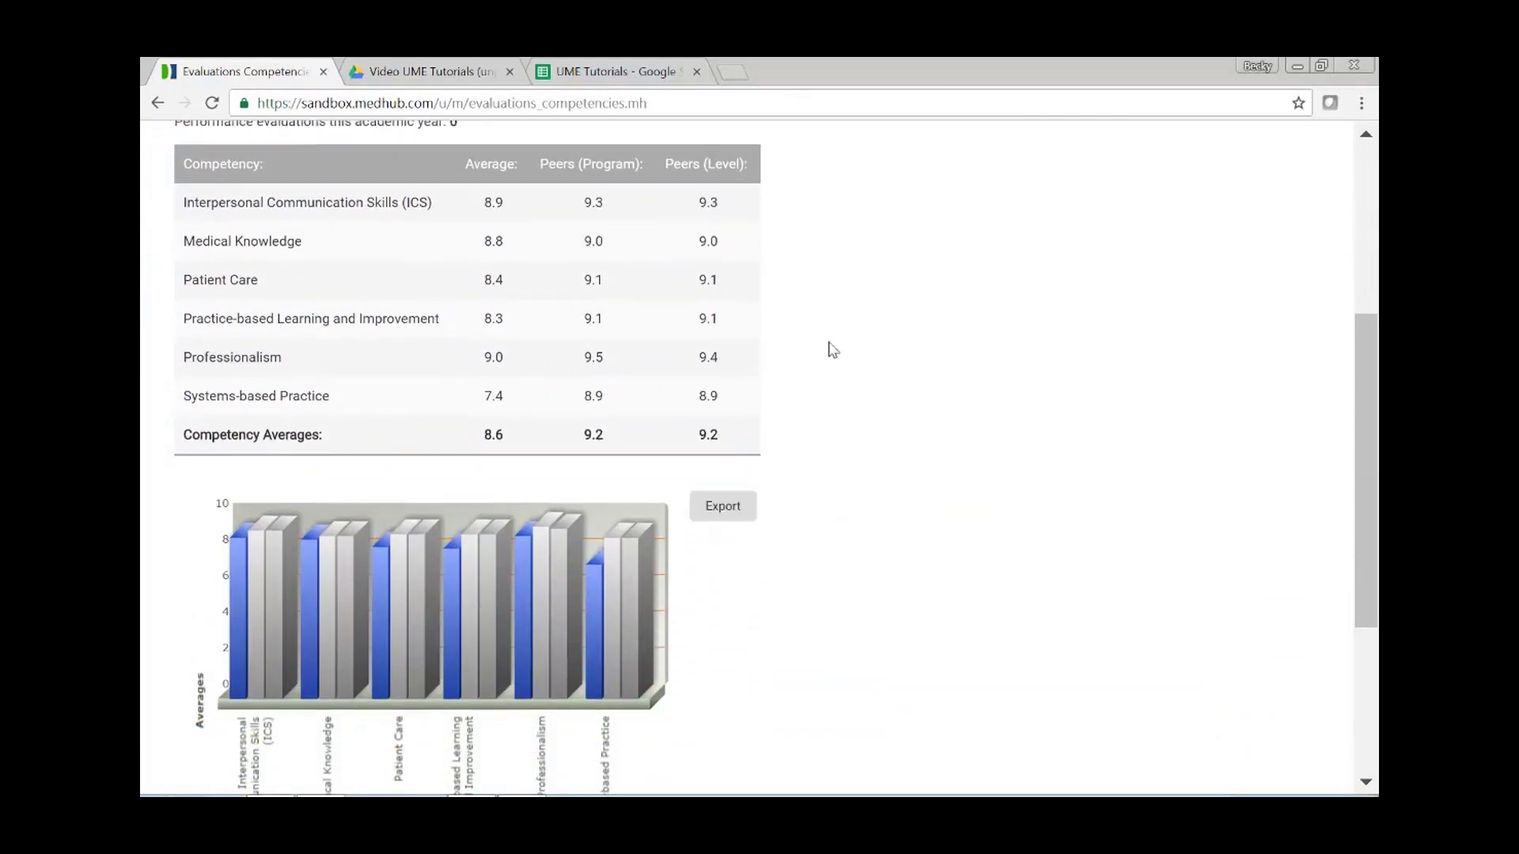
# - Open the evaluation Trend Charts and examine the Overall Average trend by rotation for the current academic year
pyautogui.scroll(4, 827, 346)
pyautogui.click(1001, 316)
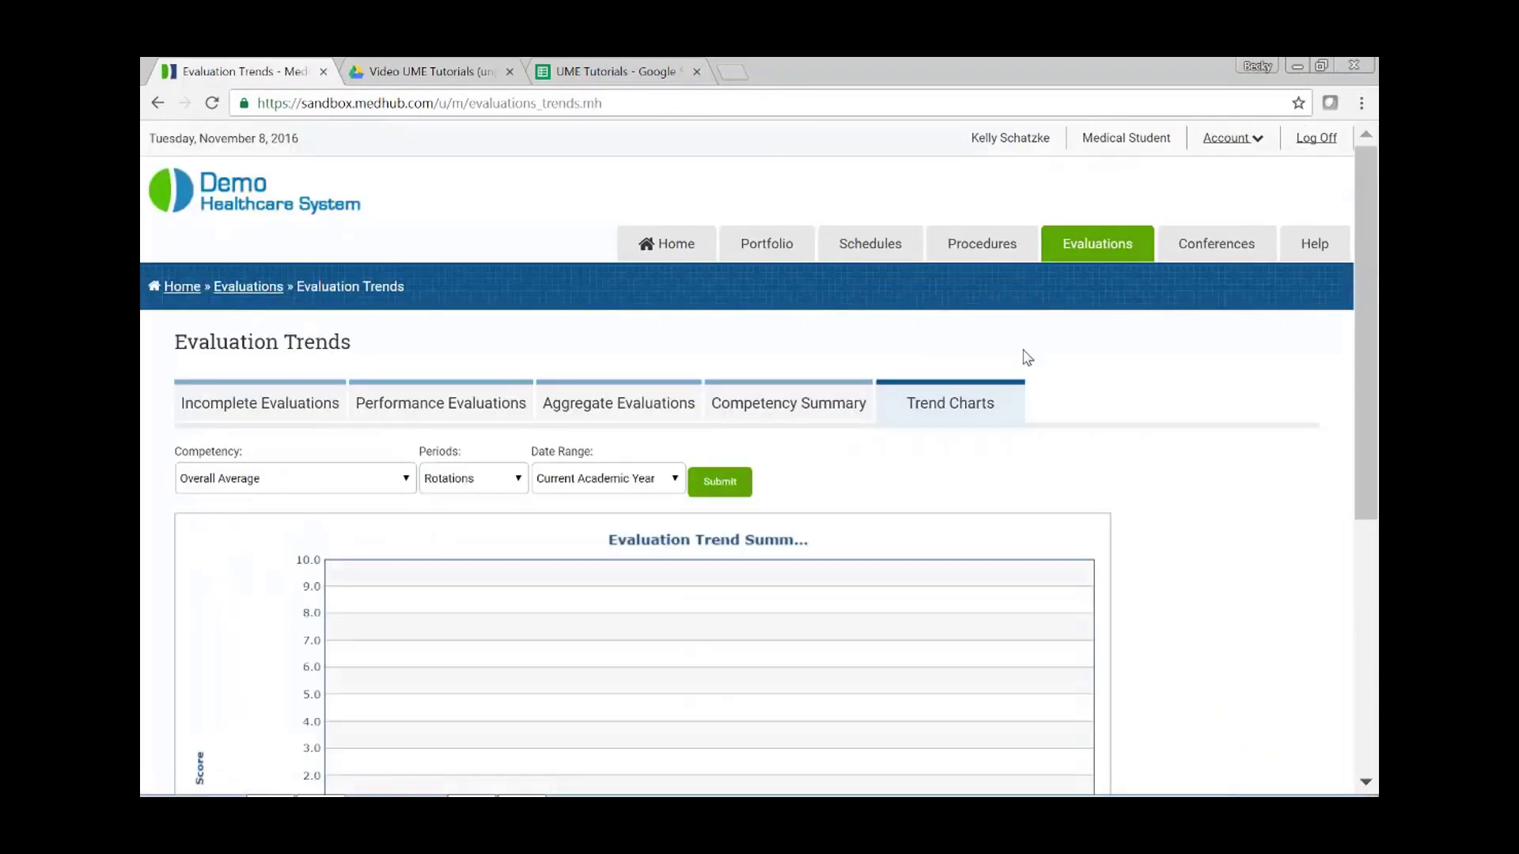
pyautogui.scroll(-1, 973, 485)
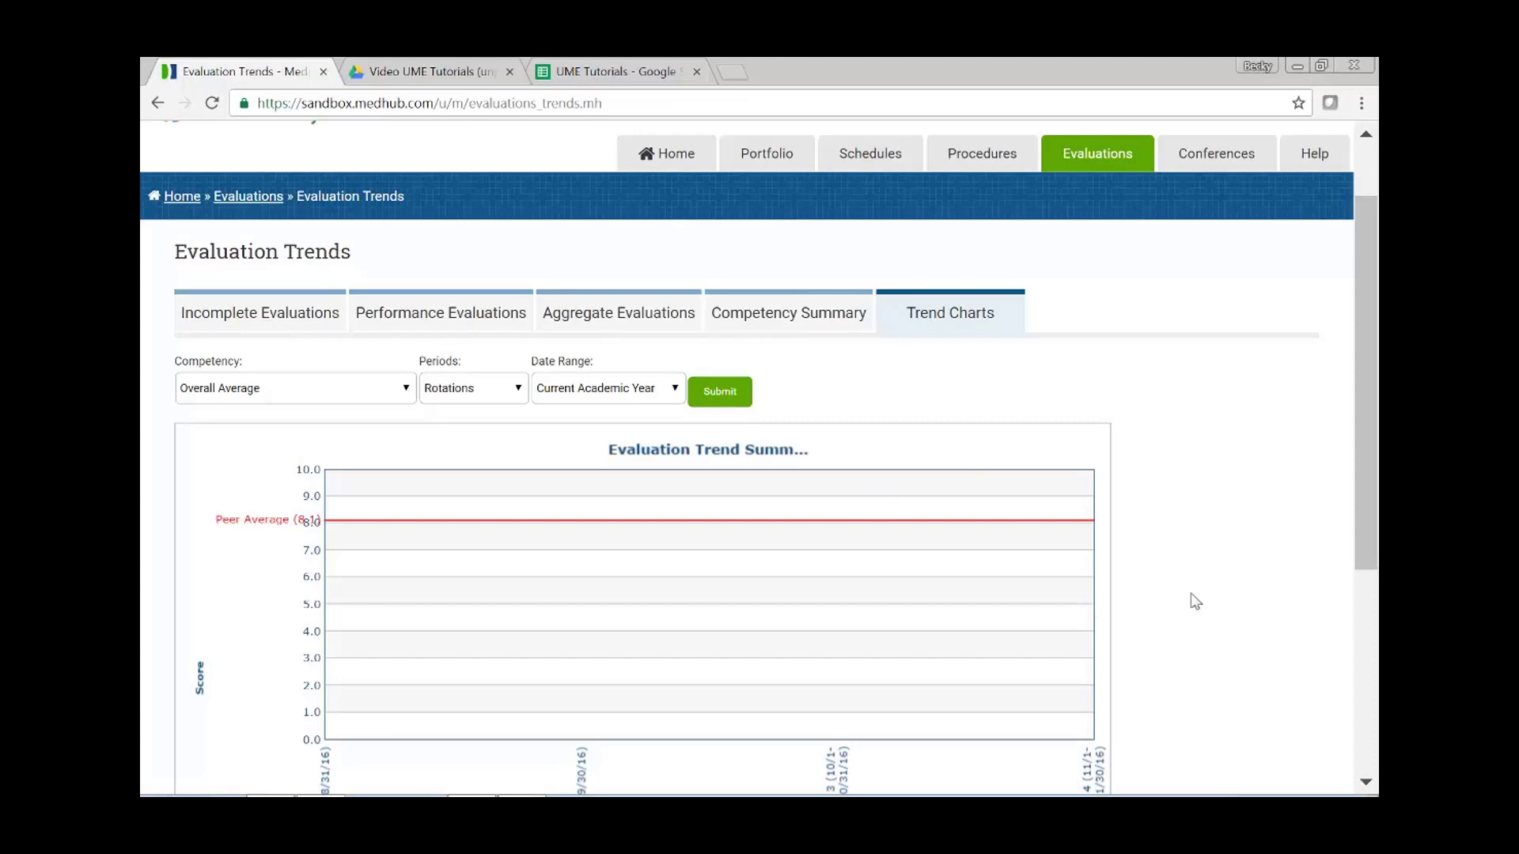
pyautogui.scroll(2, 1269, 439)
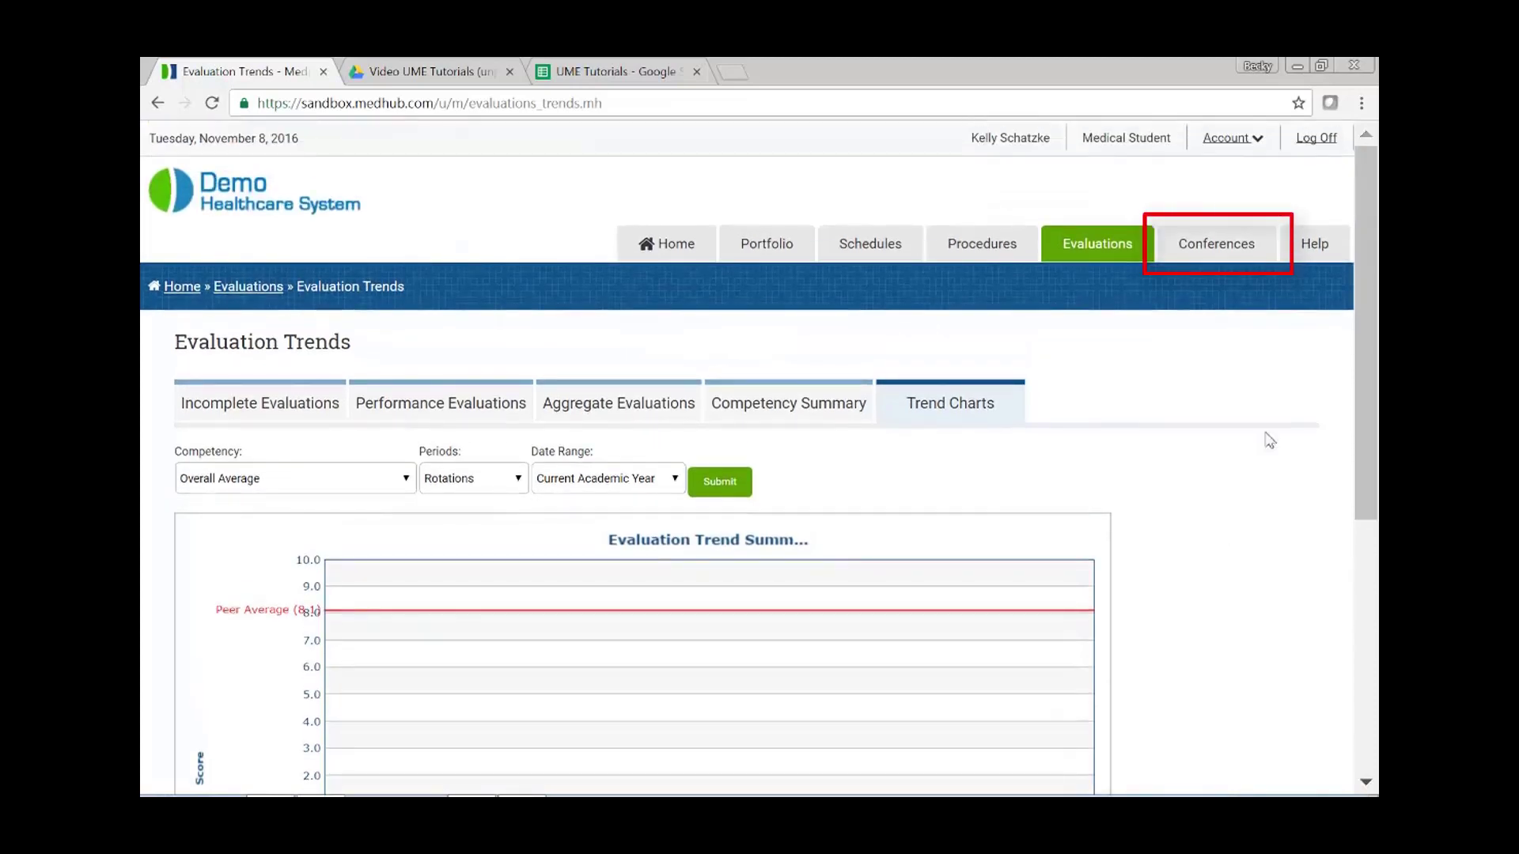
# - Open the Conferences page and view the complete conference schedule and the conference attendance record
pyautogui.click(1225, 249)
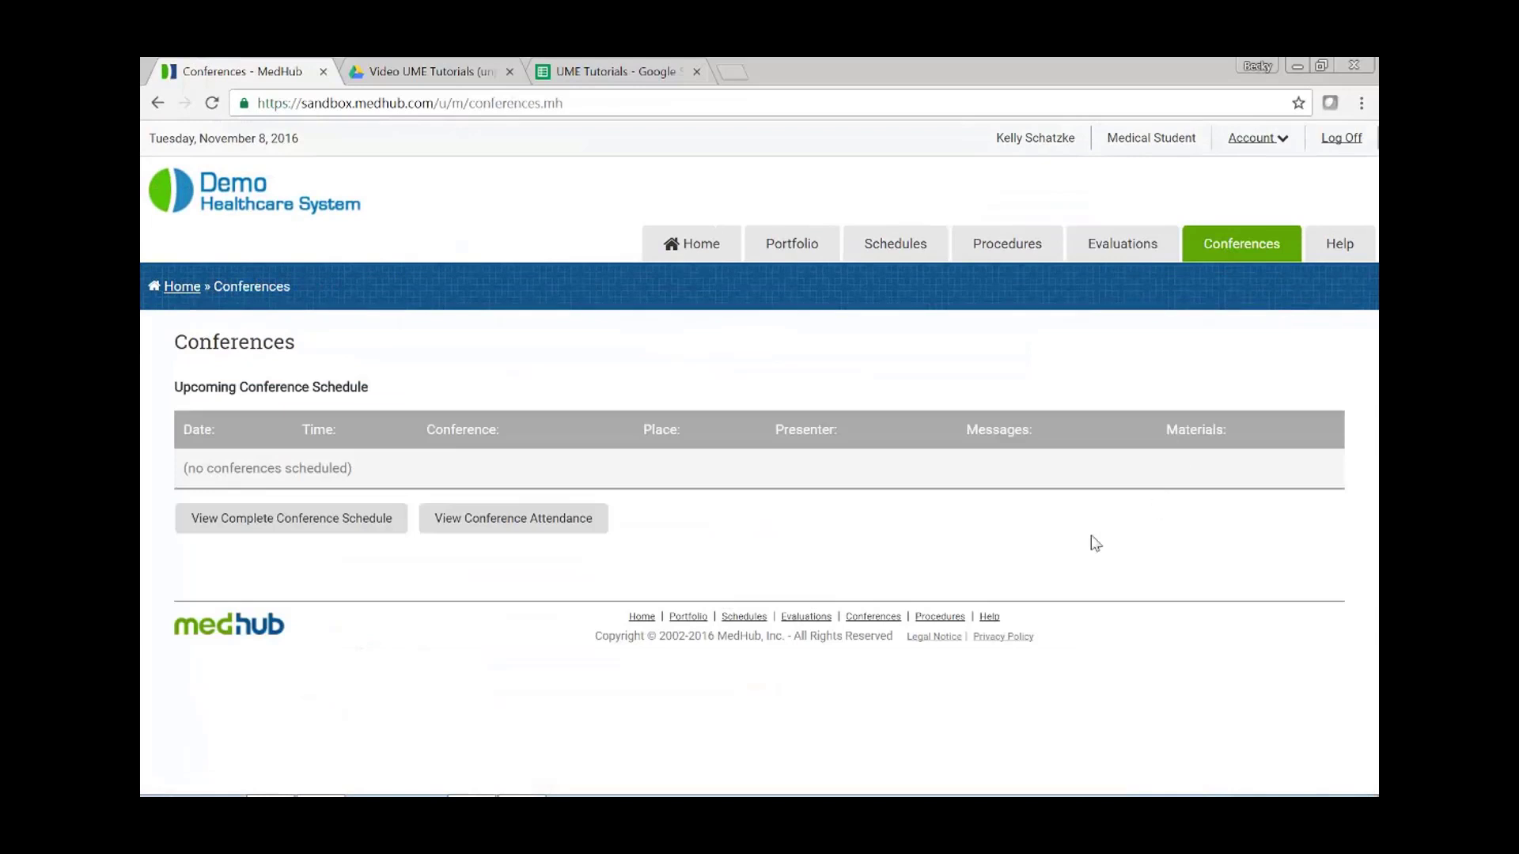
pyautogui.click(372, 523)
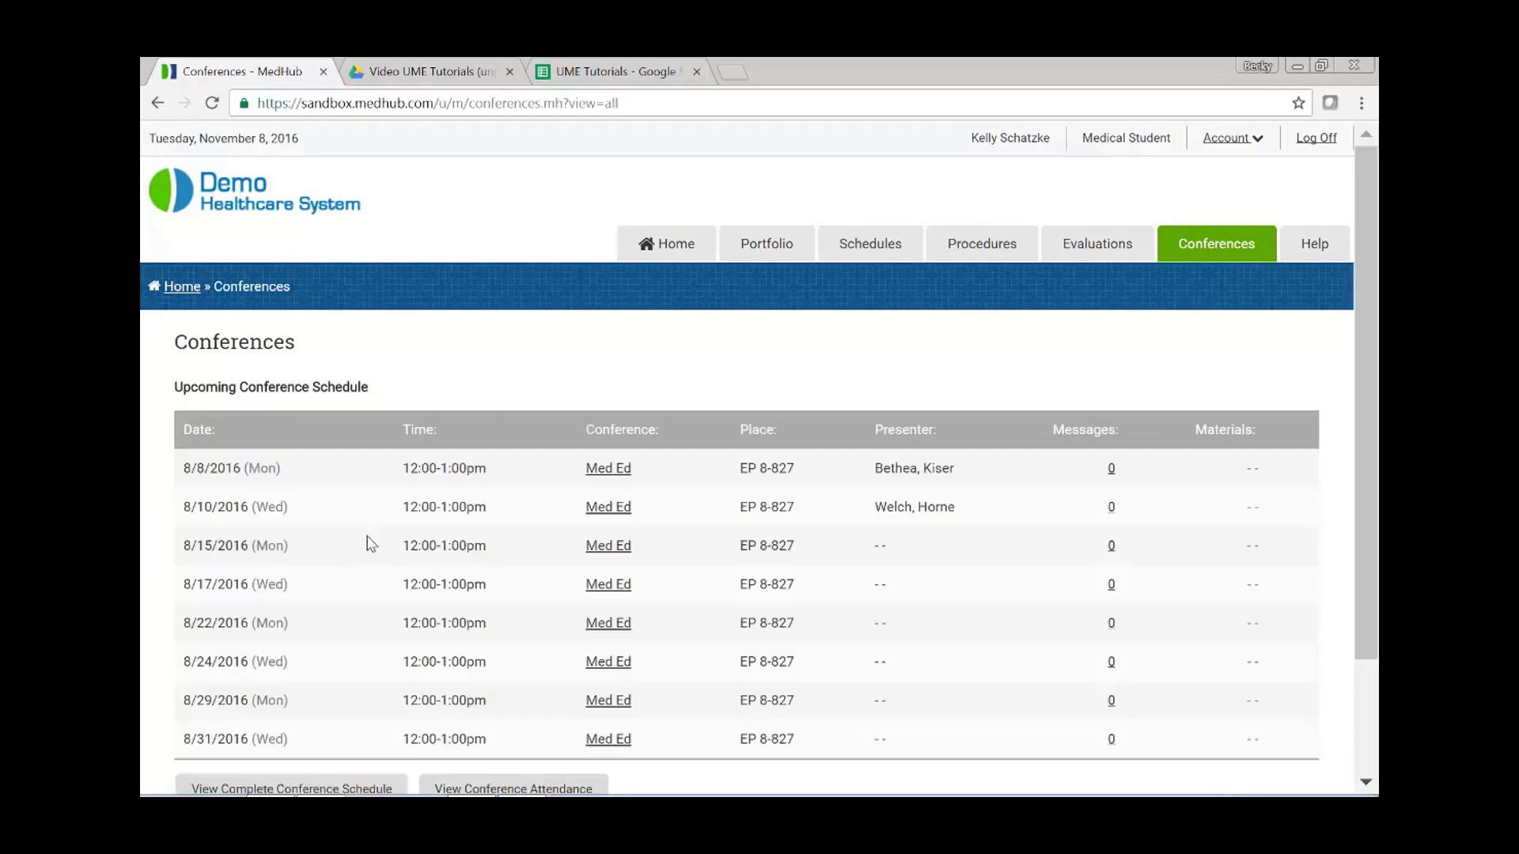
pyautogui.scroll(-1, 372, 544)
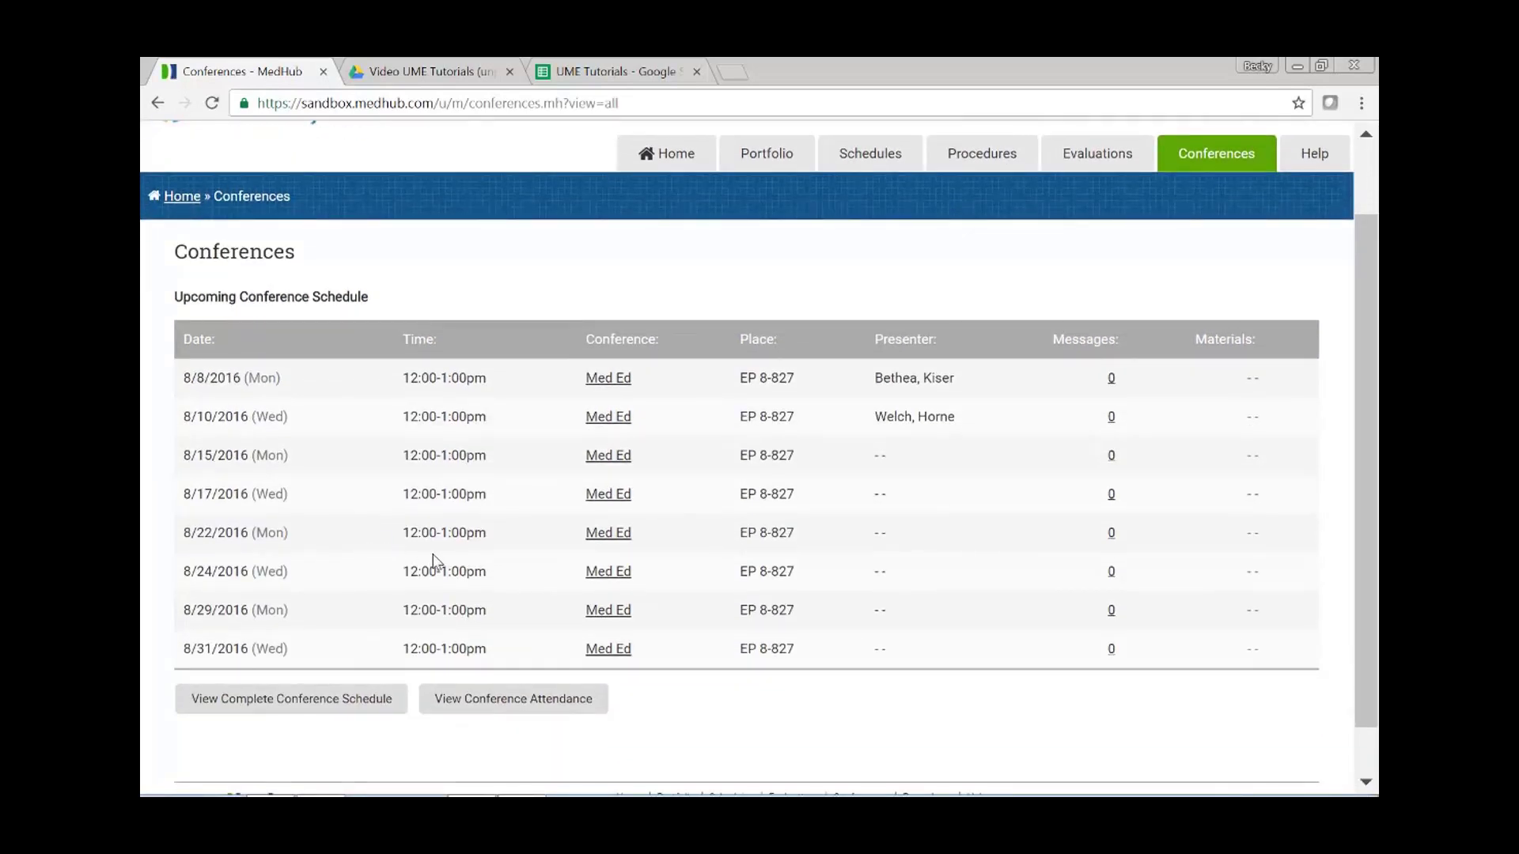
pyautogui.click(457, 700)
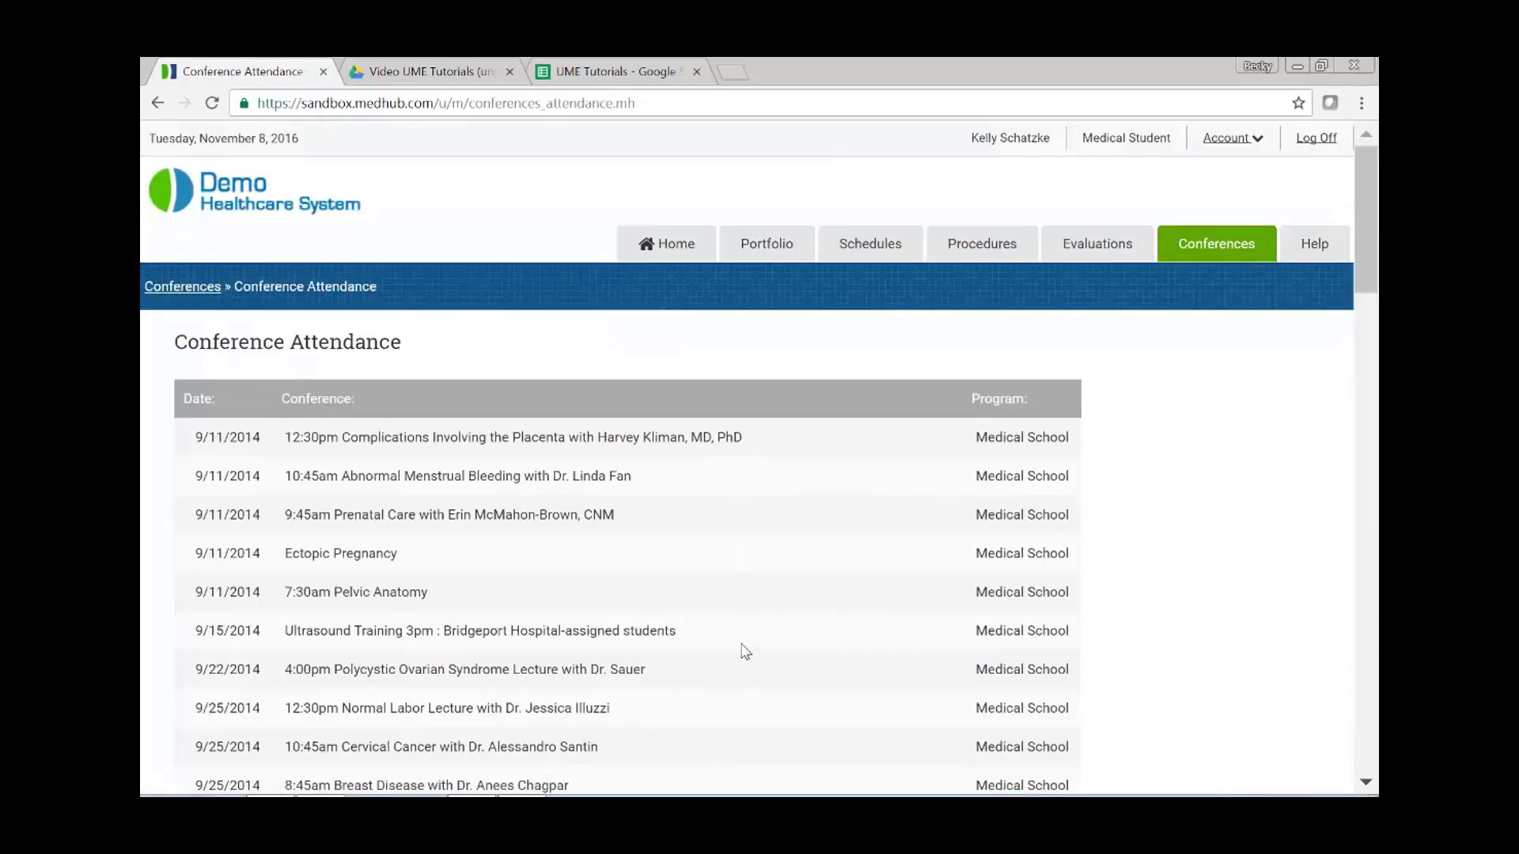
# - Open the Help resources and look over the Support Tickets contact form down to the ticket history
pyautogui.click(1315, 244)
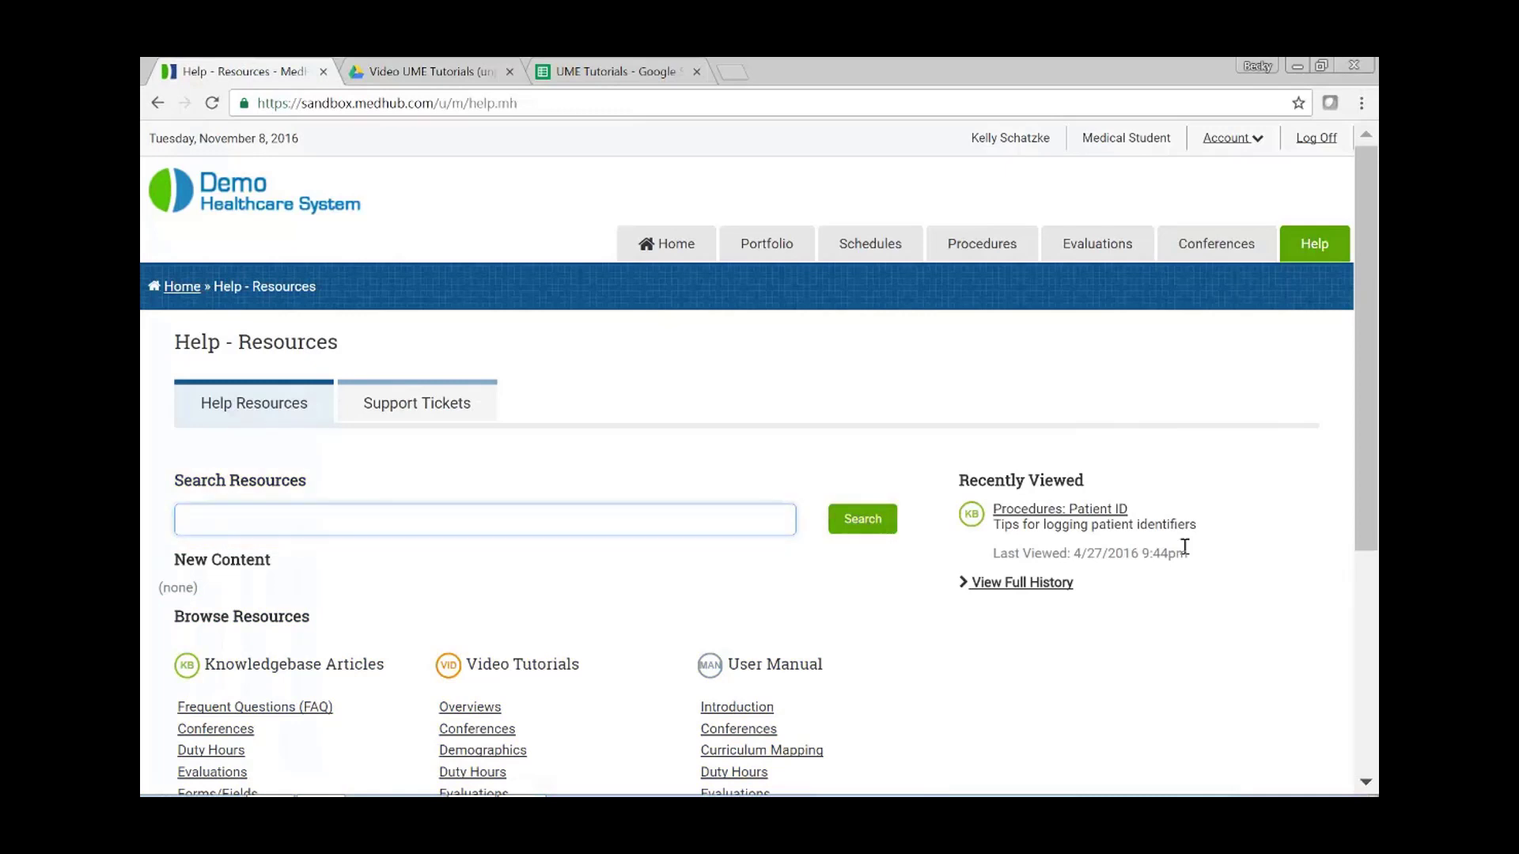
pyautogui.click(411, 405)
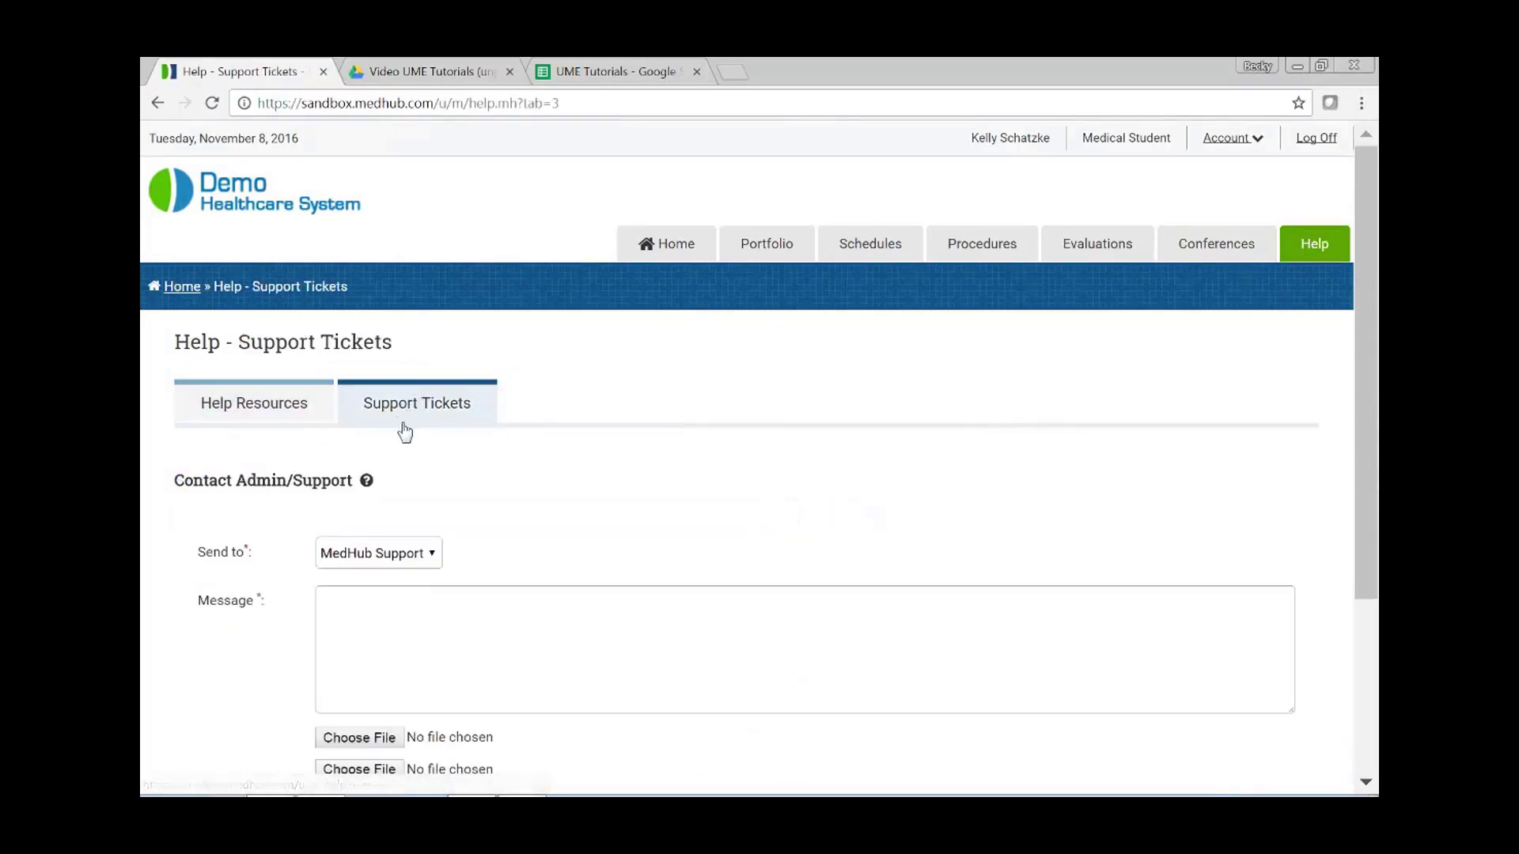
pyautogui.scroll(-1, 498, 509)
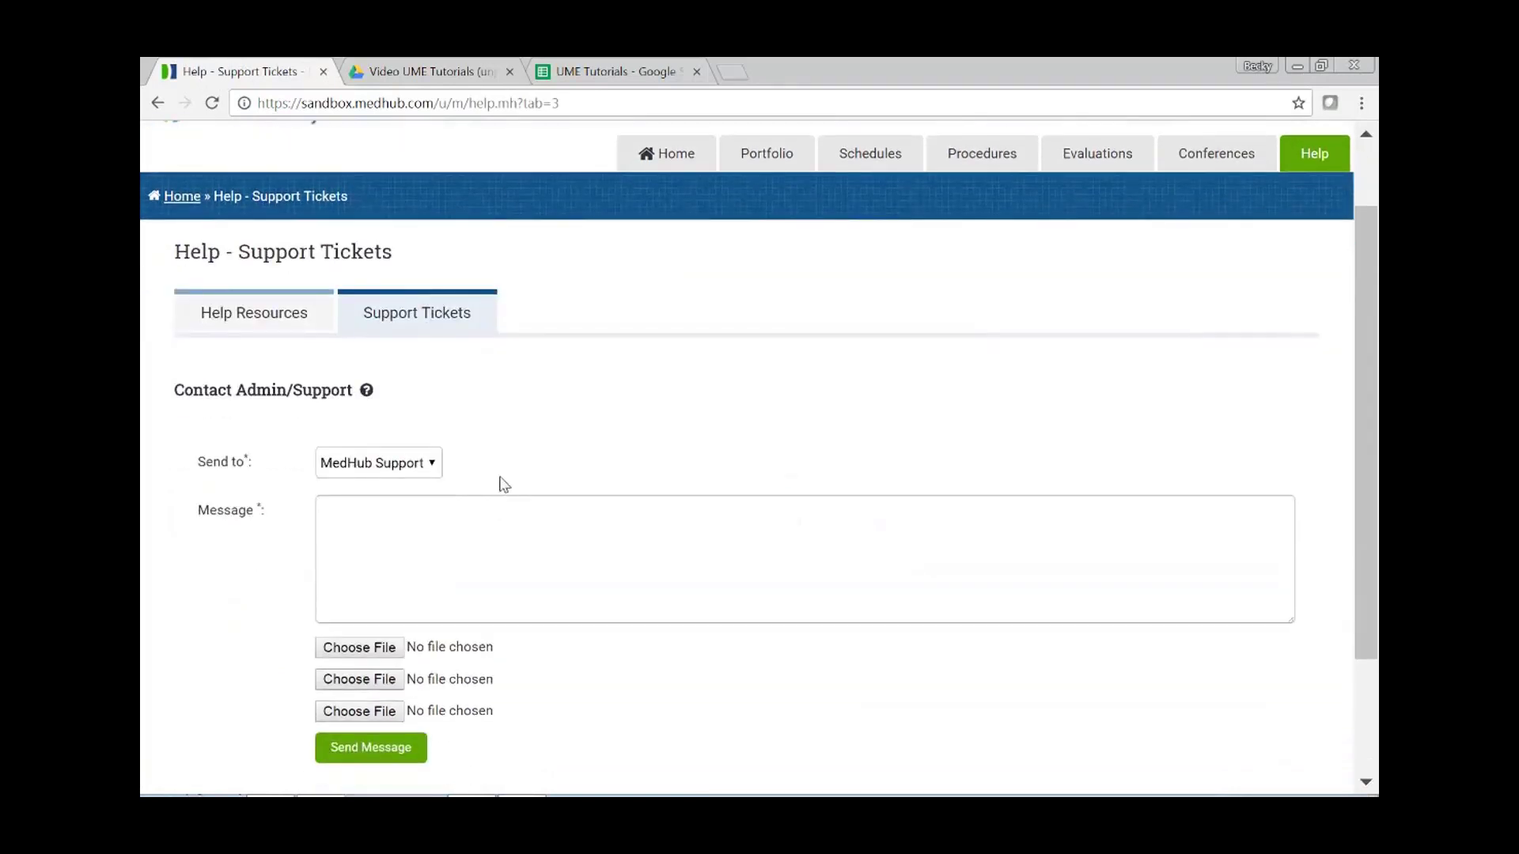
pyautogui.scroll(-2, 500, 480)
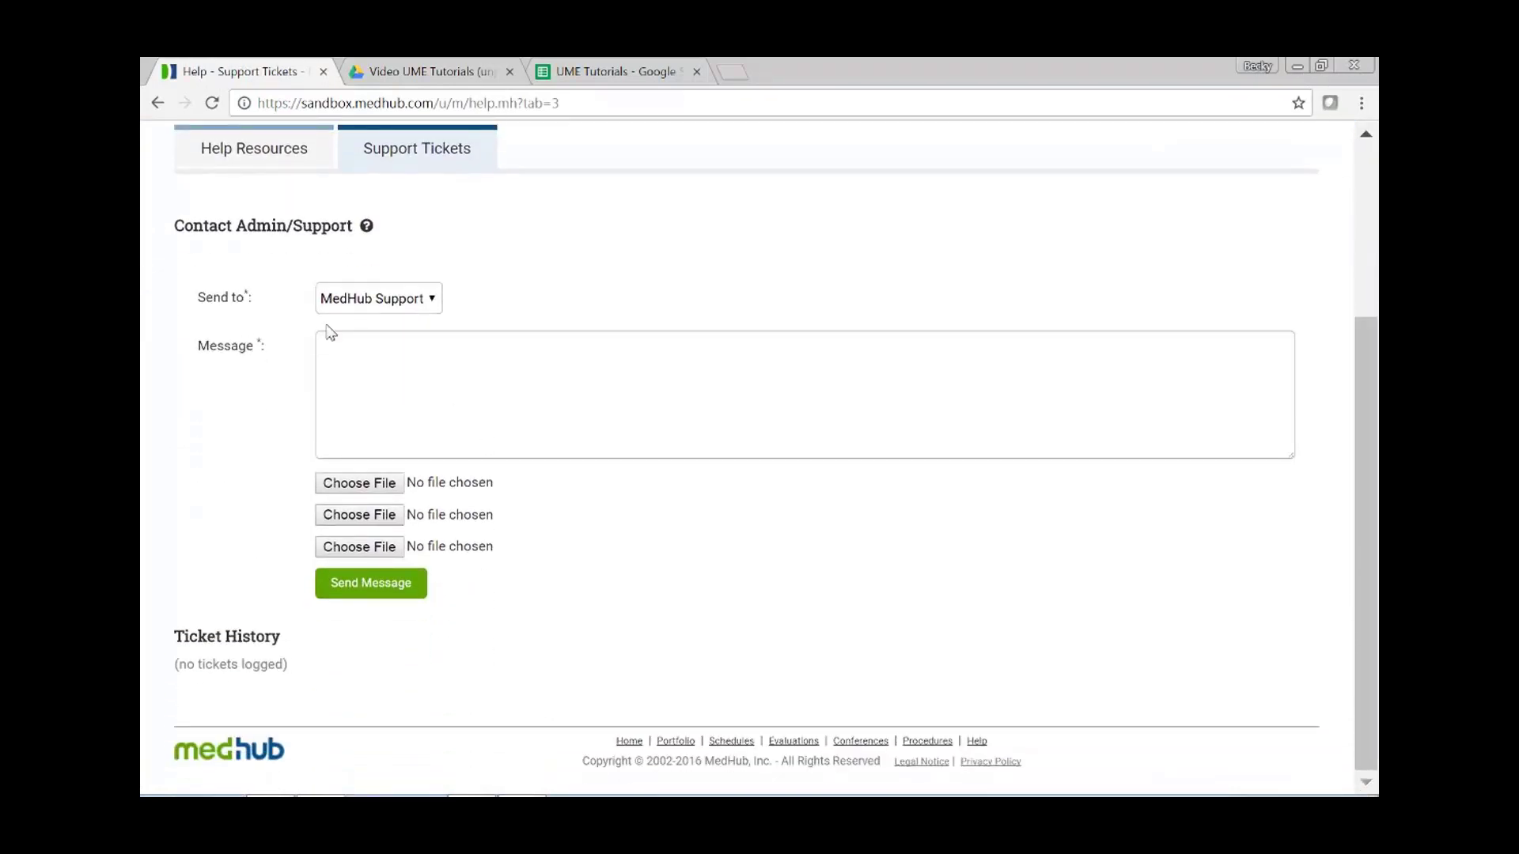